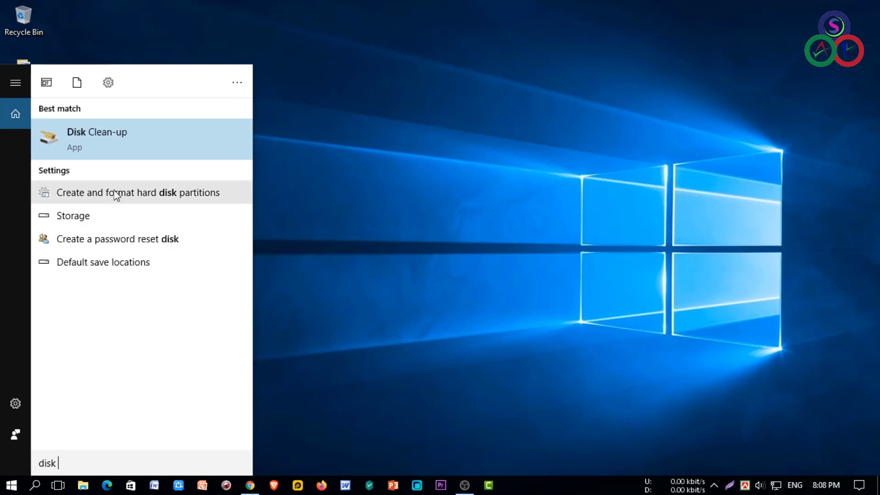
Start Disk Clean-up and scan the C: drive for files that can be removed
{"action": "left_click", "coordinate": [141, 140]}
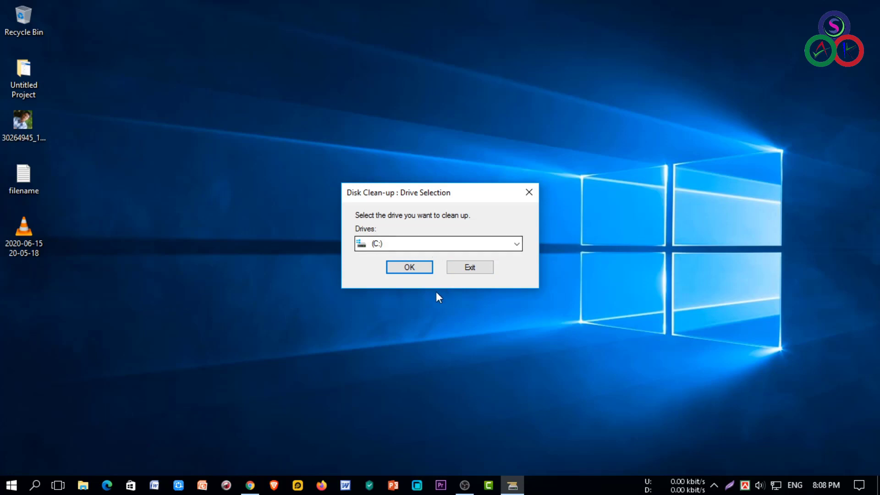
{"action": "left_click", "coordinate": [412, 270]}
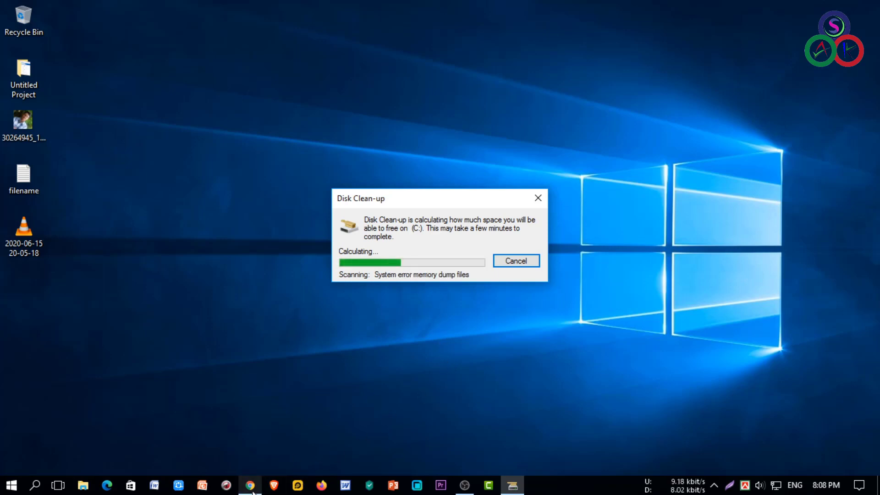
Close the open Chrome window and refresh the desktop while the scan is running
{"action": "mouse_move", "coordinate": [252, 490]}
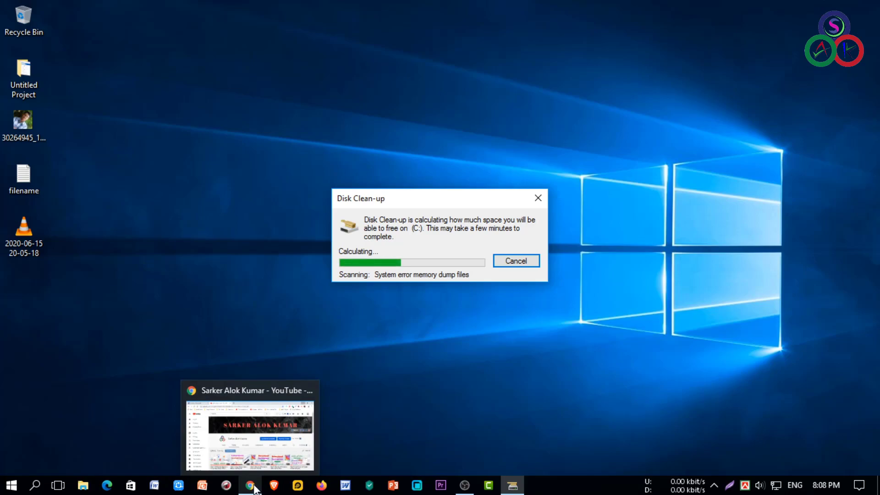
{"action": "left_click", "coordinate": [251, 489]}
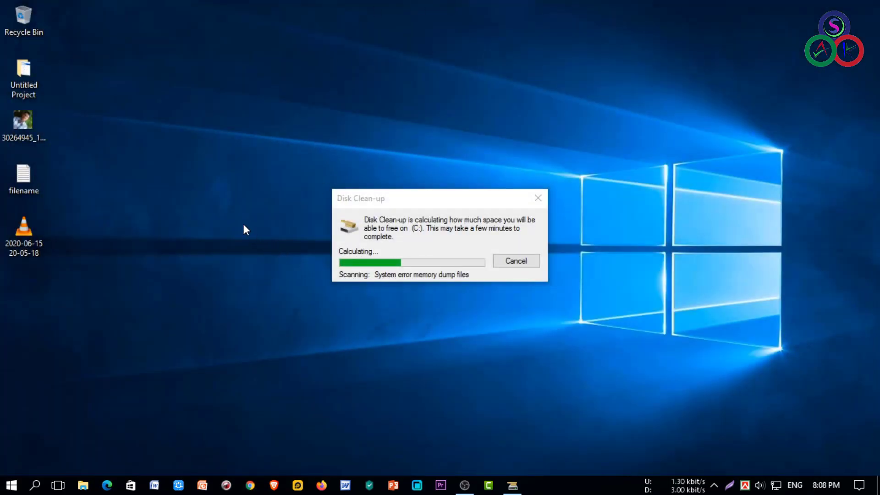
{"action": "right_click", "coordinate": [150, 184]}
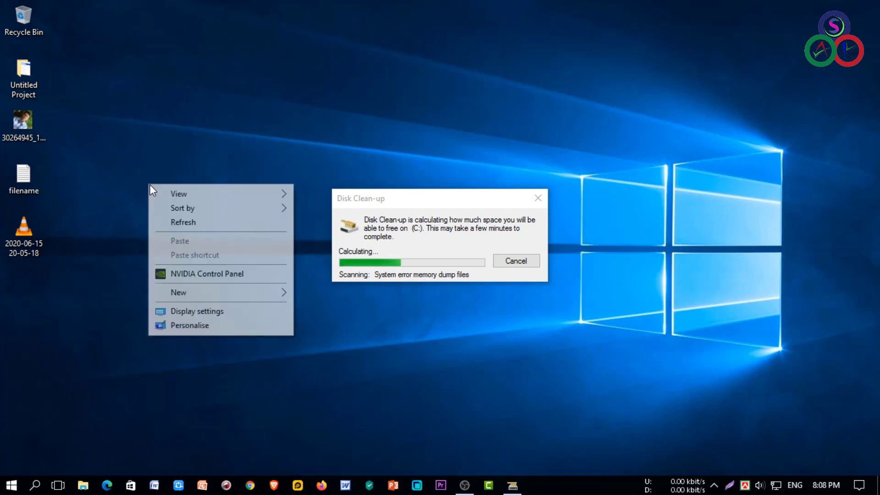
{"action": "left_click", "coordinate": [198, 221]}
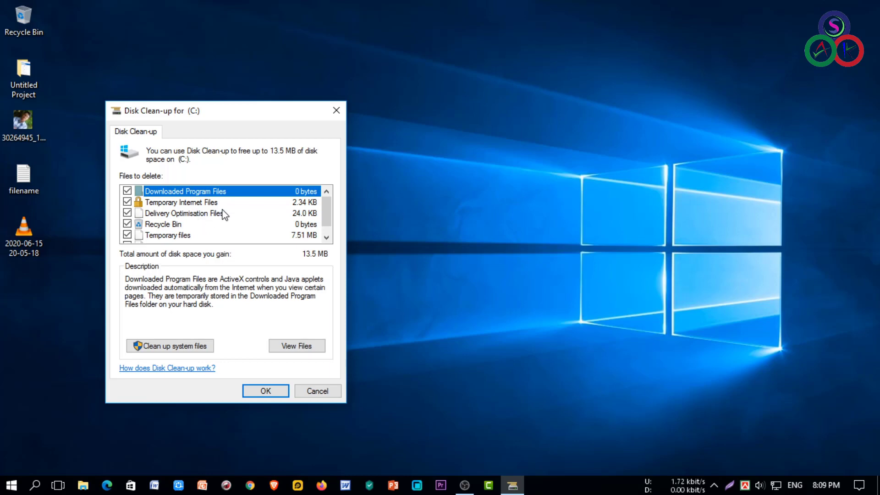
Review the list of files to delete and rescan the C: drive with system files included
{"action": "scroll", "coordinate": [172, 218], "scroll_direction": "down", "scroll_amount": 1}
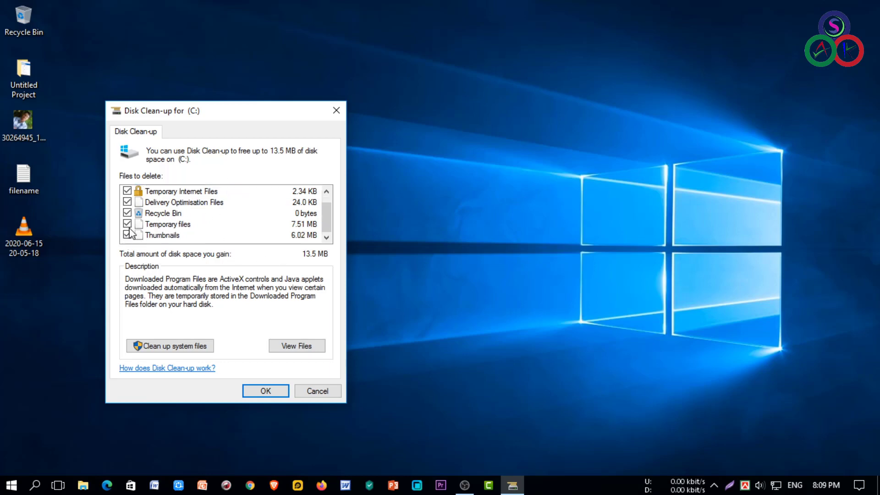
{"action": "scroll", "coordinate": [129, 227], "scroll_direction": "up", "scroll_amount": 1}
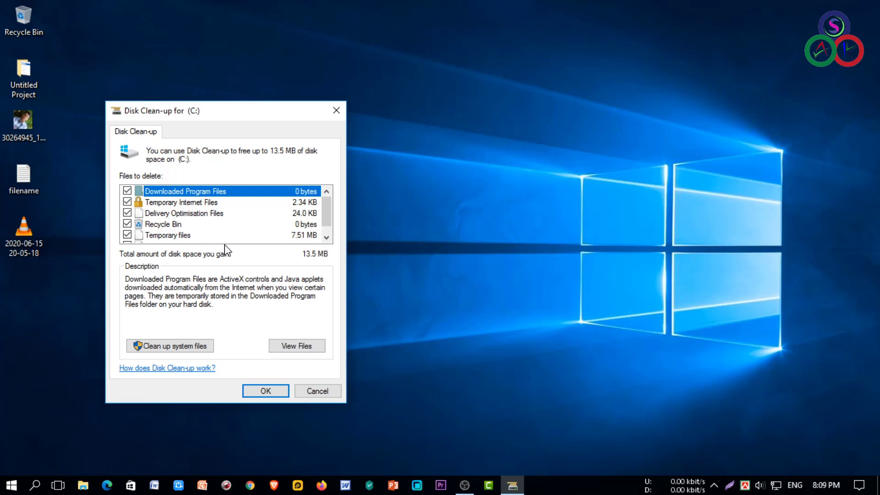
{"action": "left_click", "coordinate": [172, 348]}
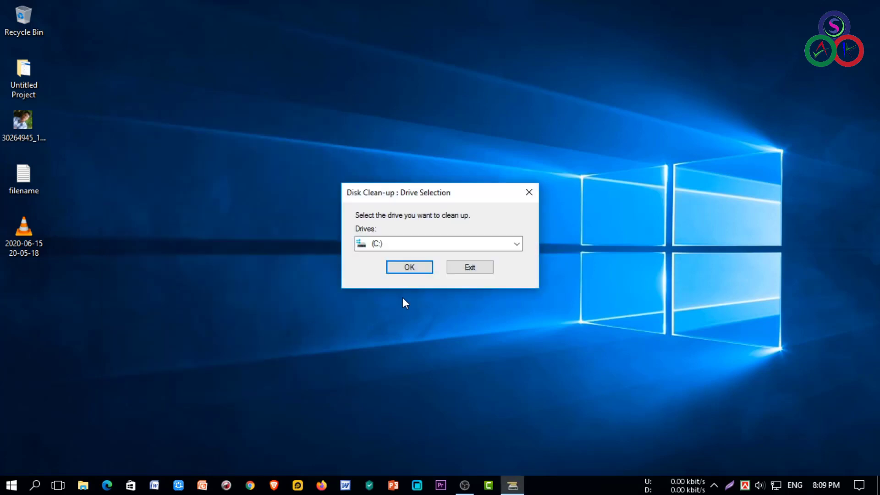
{"action": "left_click", "coordinate": [411, 269]}
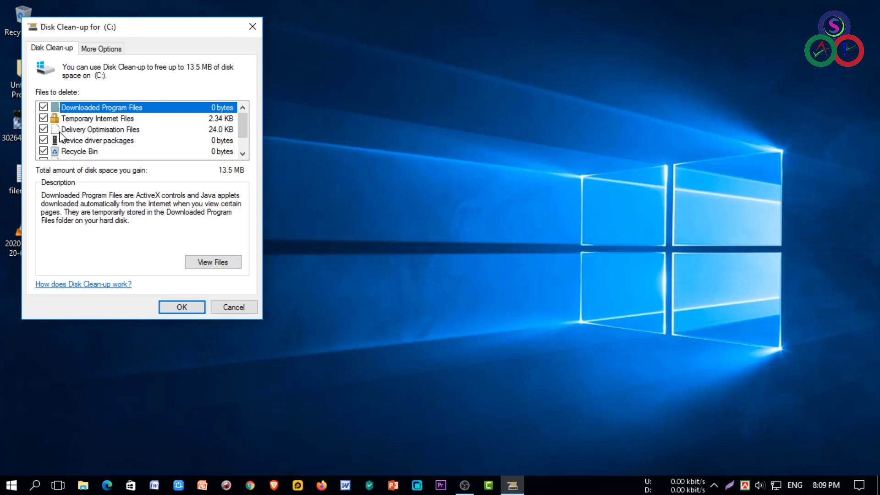
Permanently delete all checked file categories from the C: drive and refresh the desktop
{"action": "scroll", "coordinate": [62, 137], "scroll_direction": "down", "scroll_amount": 1}
{"action": "scroll", "coordinate": [45, 146], "scroll_direction": "up", "scroll_amount": 1}
{"action": "left_click", "coordinate": [184, 307]}
{"action": "left_click", "coordinate": [463, 251]}
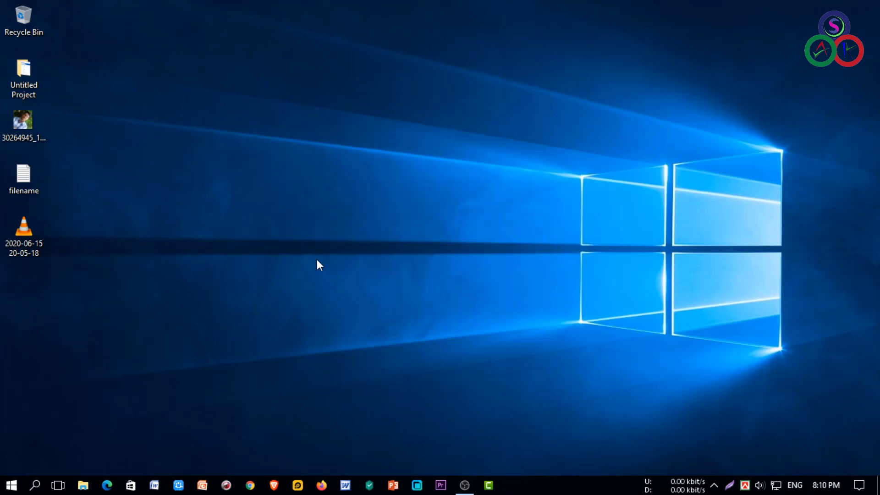
{"action": "right_click", "coordinate": [311, 175]}
{"action": "left_click", "coordinate": [379, 211]}
Find and start Defragment and Optimise Drives, and optimise the C: drive
{"action": "left_click", "coordinate": [35, 485]}
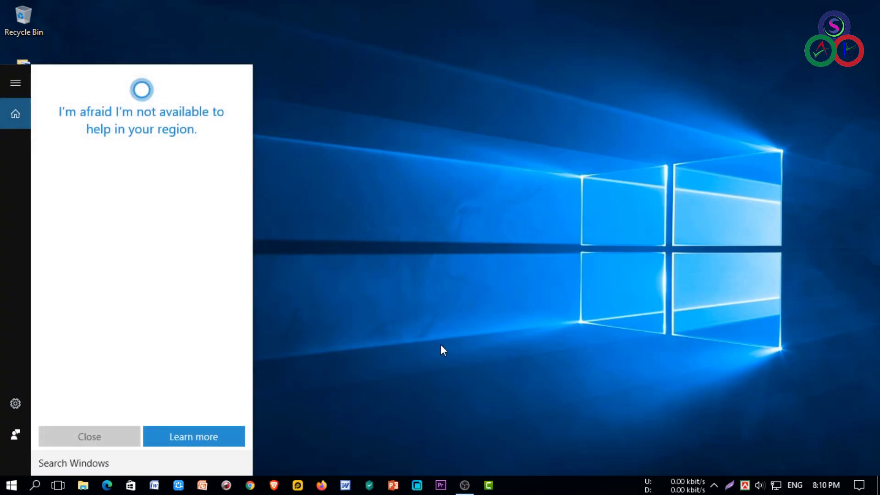
{"action": "type", "text": "de"}
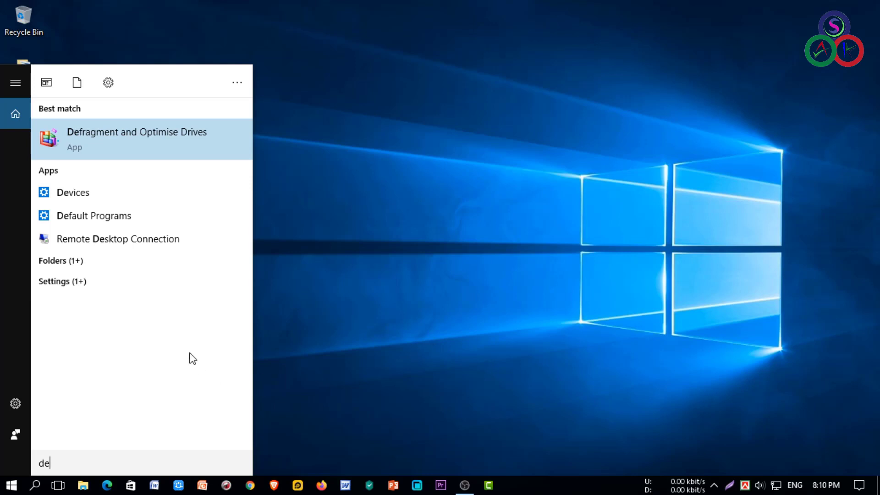
{"action": "left_click", "coordinate": [150, 145]}
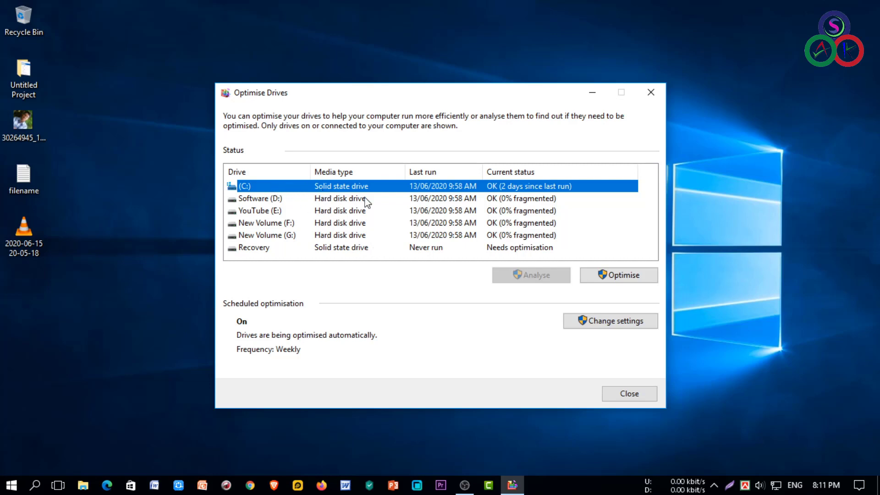
{"action": "left_click", "coordinate": [623, 276]}
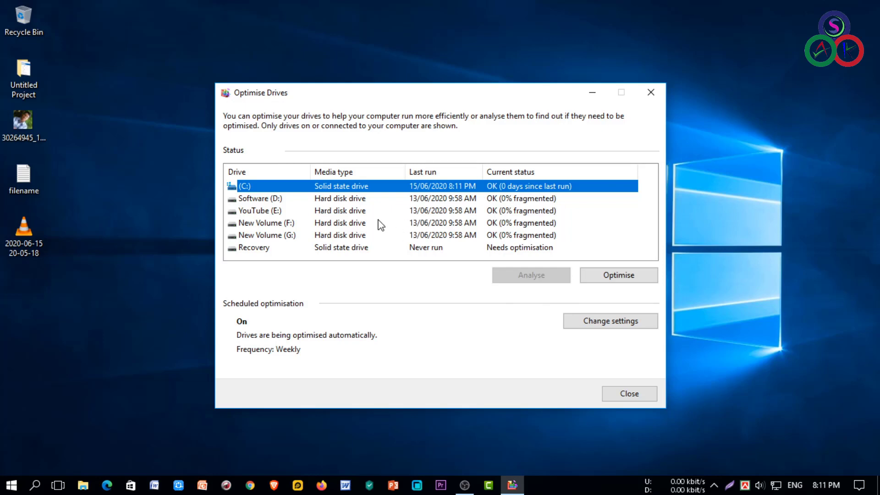
Optimise the Software (D:) and YouTube (E:) drives one after the other
{"action": "left_click", "coordinate": [324, 199]}
{"action": "left_click", "coordinate": [606, 277]}
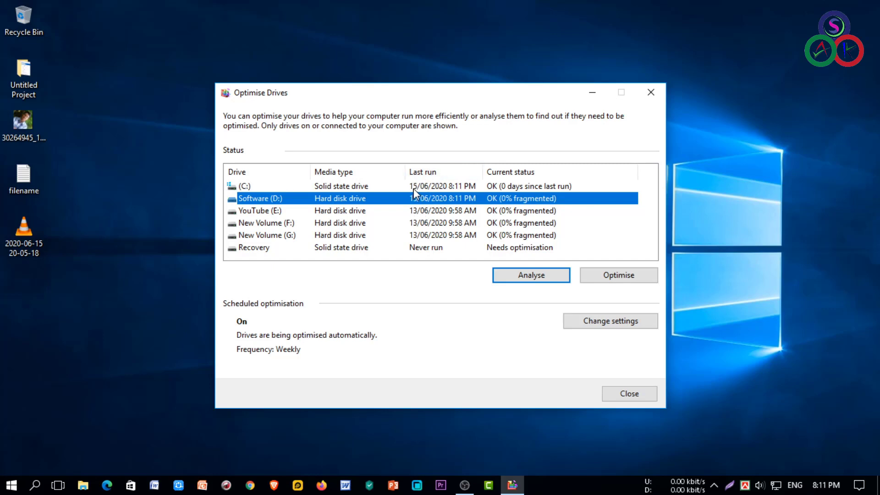
{"action": "left_click", "coordinate": [418, 211]}
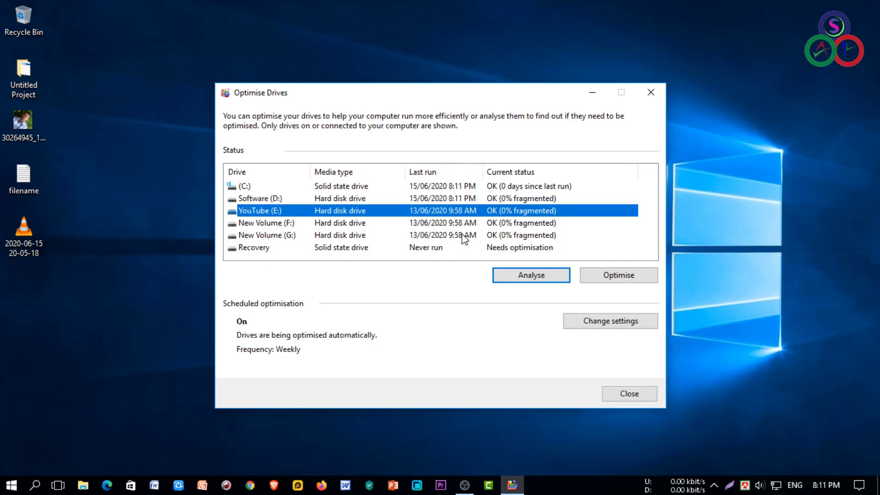
{"action": "left_click", "coordinate": [609, 279]}
{"action": "left_click", "coordinate": [519, 278]}
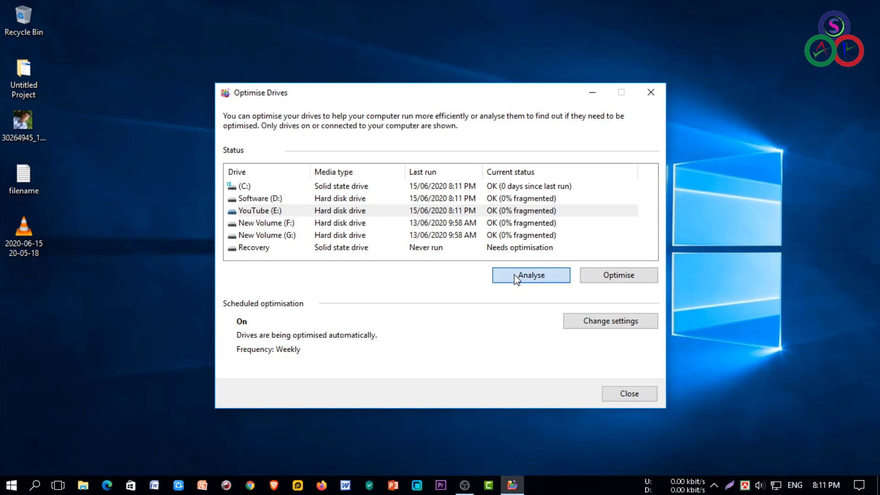
Optimise and analyse the New Volume (F:) and New Volume (G:) drives
{"action": "left_click", "coordinate": [417, 223]}
{"action": "left_click", "coordinate": [603, 276]}
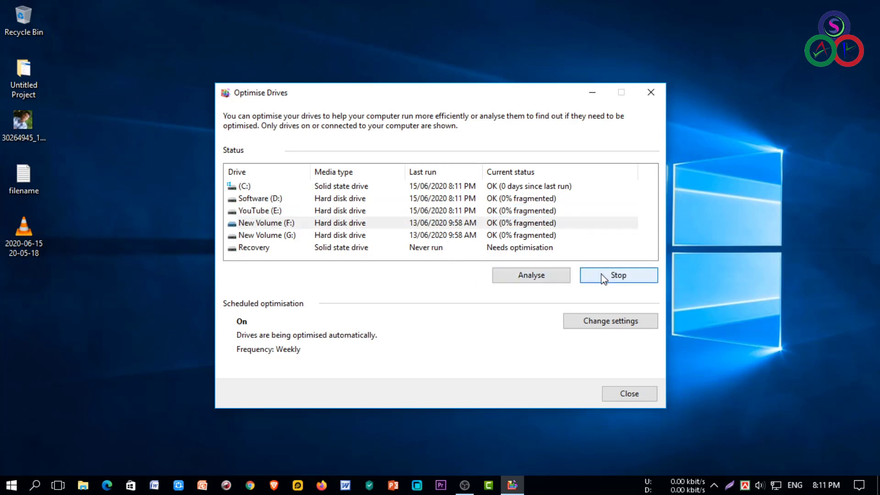
{"action": "left_click", "coordinate": [540, 282]}
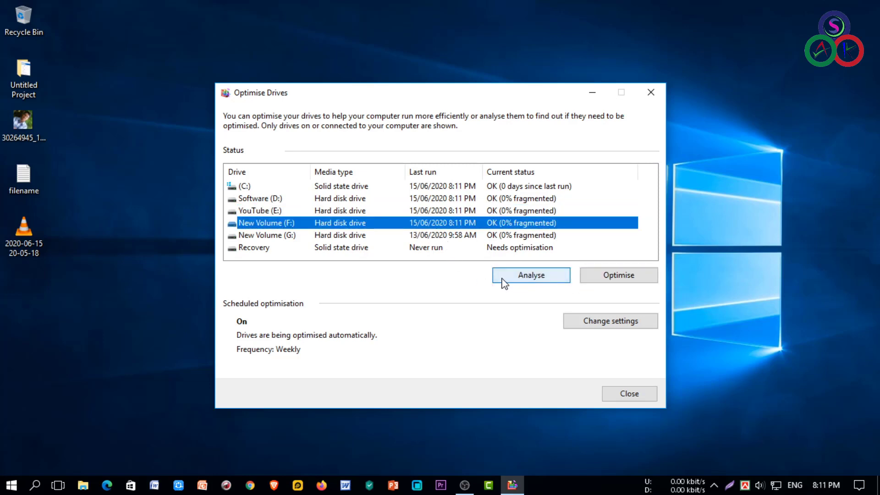
{"action": "left_click", "coordinate": [439, 236]}
{"action": "left_click", "coordinate": [632, 276]}
{"action": "left_click", "coordinate": [534, 278]}
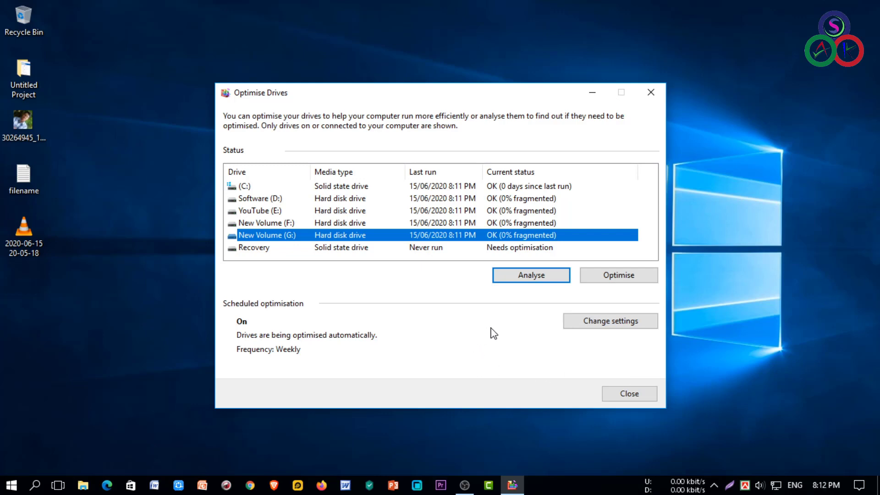
Configure the optimisation schedule to run on a schedule with a Weekly frequency
{"action": "left_click", "coordinate": [615, 327]}
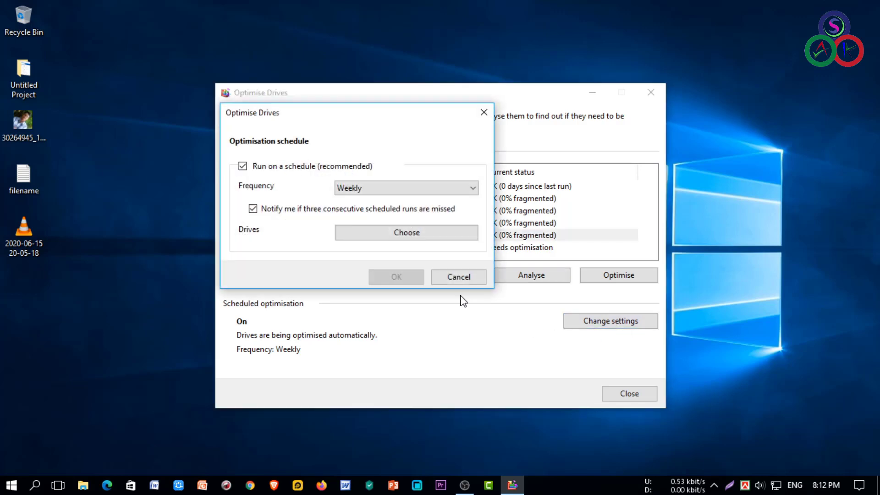
{"action": "left_click", "coordinate": [243, 167]}
{"action": "left_click", "coordinate": [242, 166]}
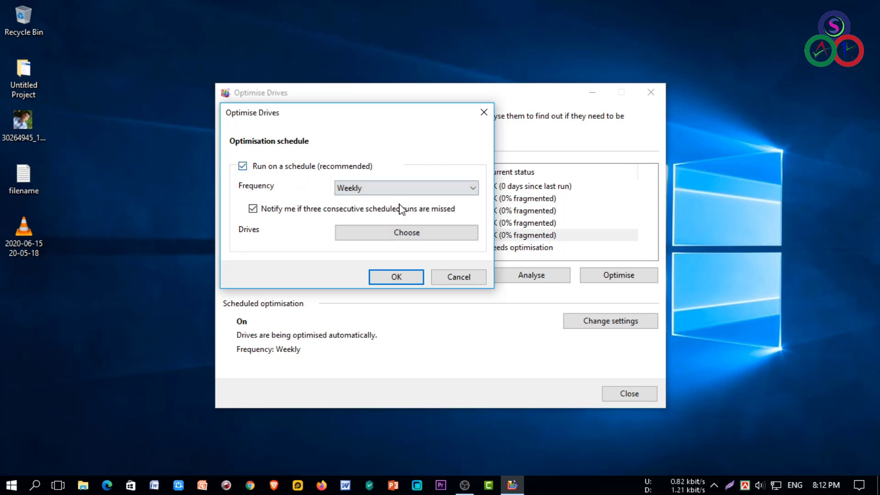
{"action": "left_click", "coordinate": [418, 196]}
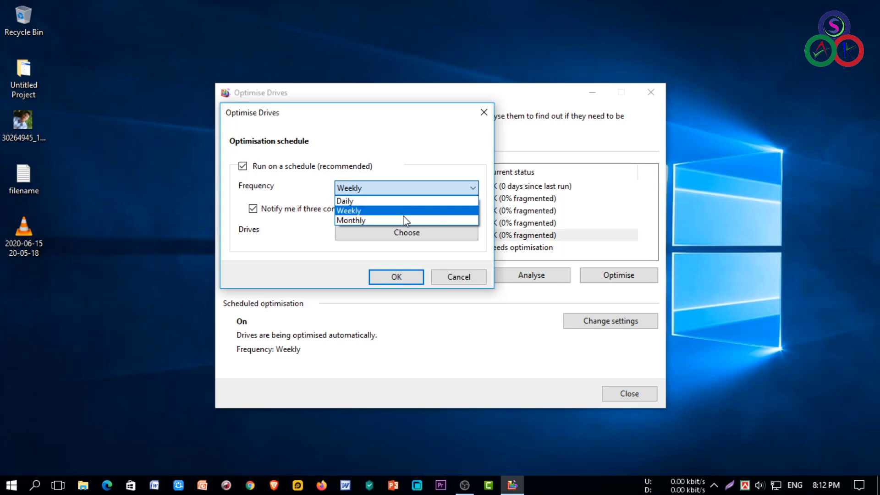
{"action": "left_click", "coordinate": [407, 212]}
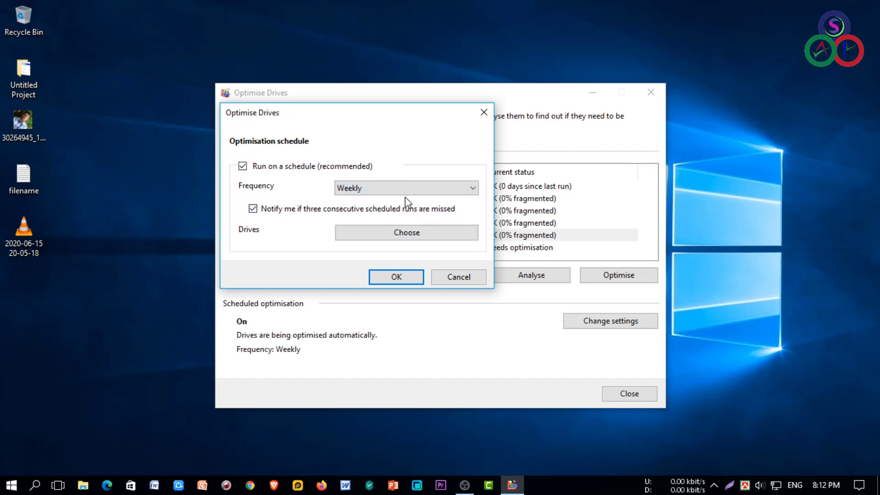
{"action": "left_click", "coordinate": [395, 283]}
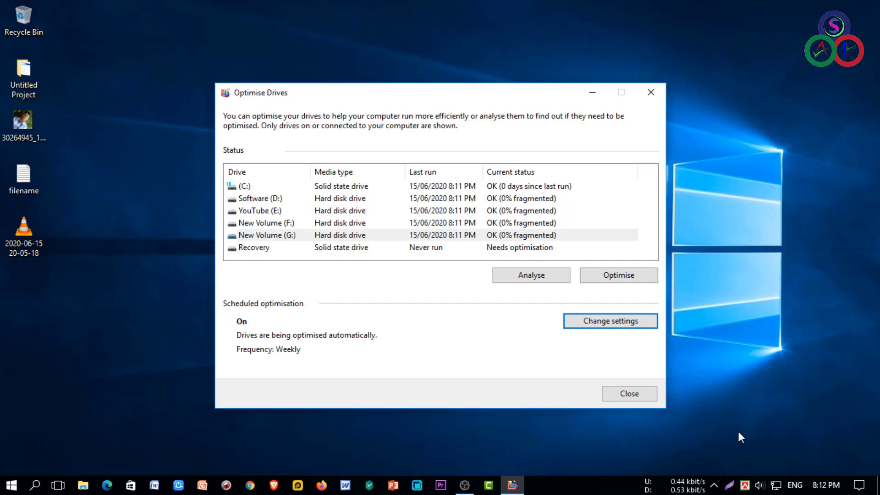
Close the Optimise Drives window and refresh the desktop
{"action": "left_click", "coordinate": [630, 394]}
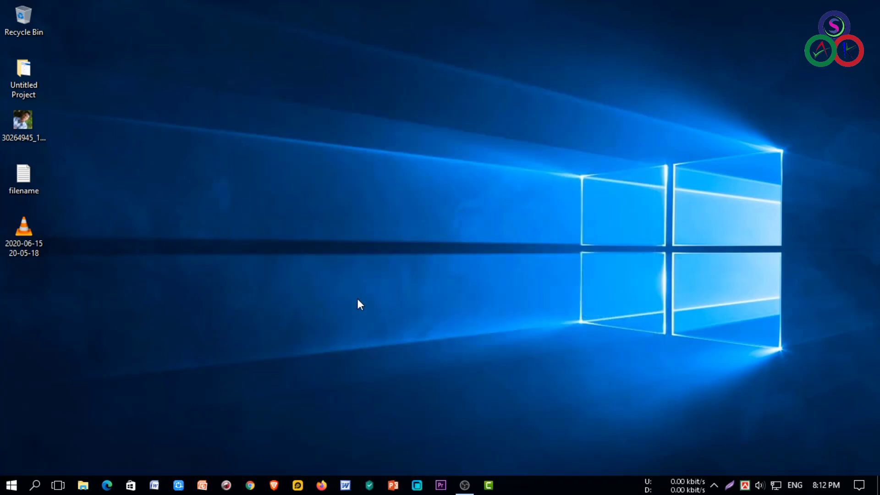
{"action": "right_click", "coordinate": [342, 210]}
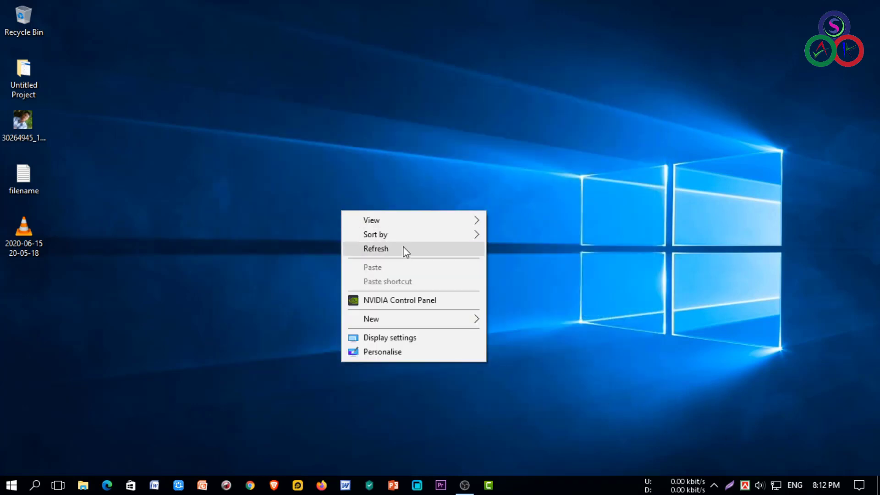
{"action": "left_click", "coordinate": [403, 249]}
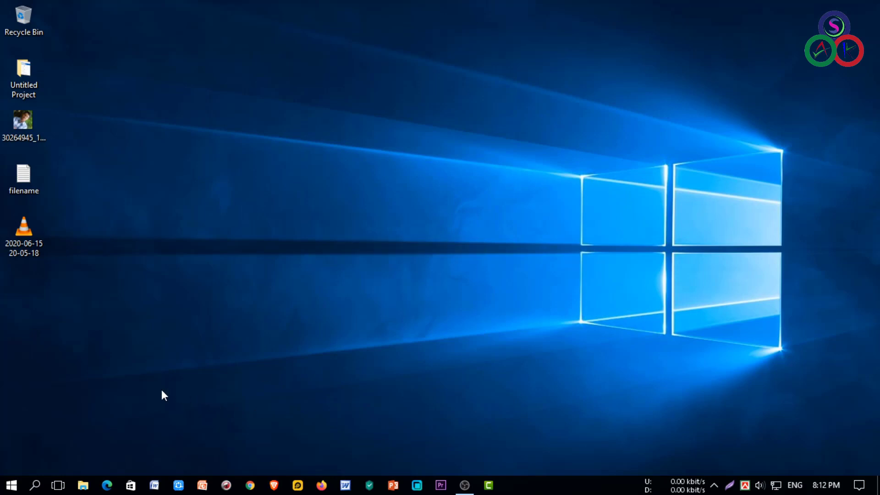
Open the prefetch folder through Run, granting permanent folder access, and select CHROME.EXE-CCF9F3F5.pf
{"action": "left_click", "coordinate": [35, 485]}
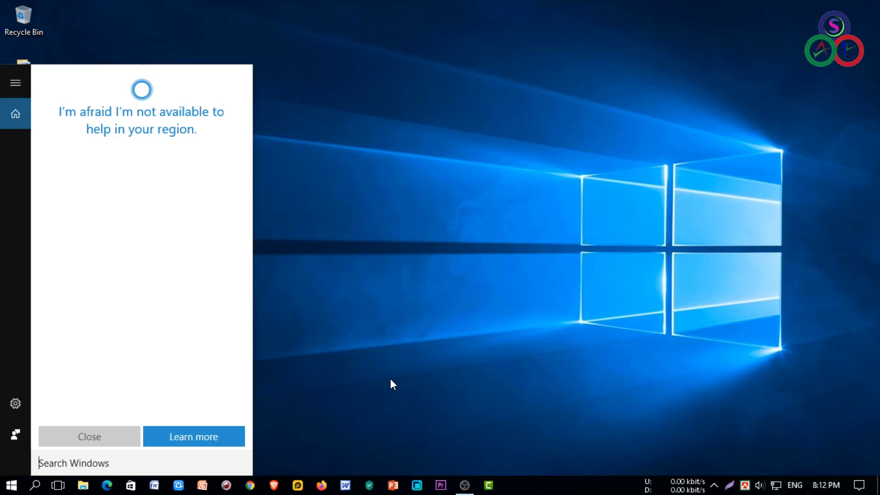
{"action": "type", "text": "run"}
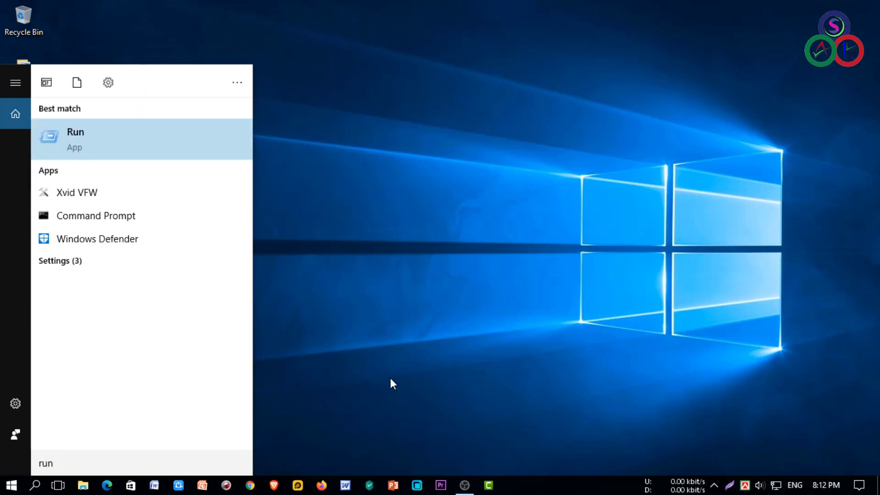
{"action": "key", "text": "Return"}
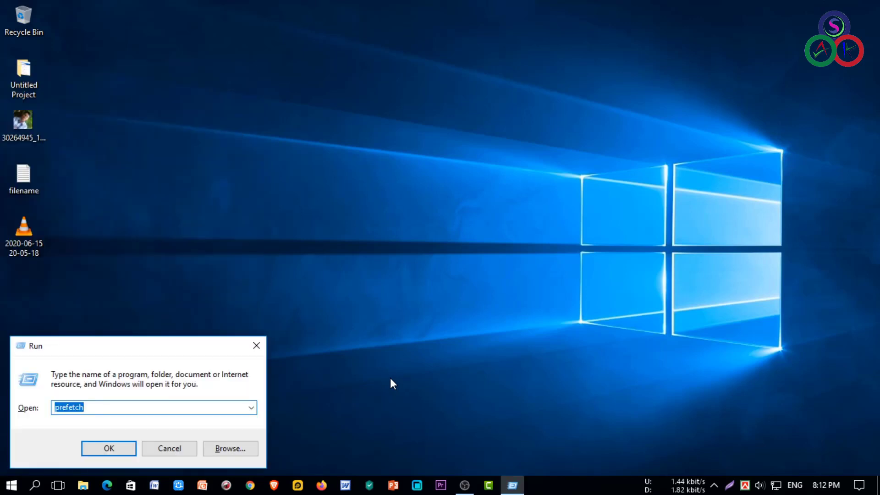
{"action": "left_click", "coordinate": [97, 409]}
{"action": "left_click", "coordinate": [111, 449]}
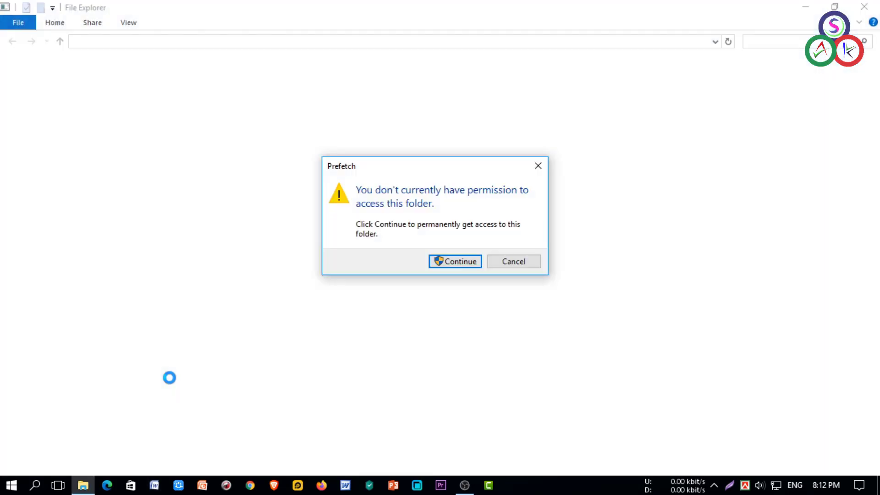
{"action": "left_click", "coordinate": [459, 265]}
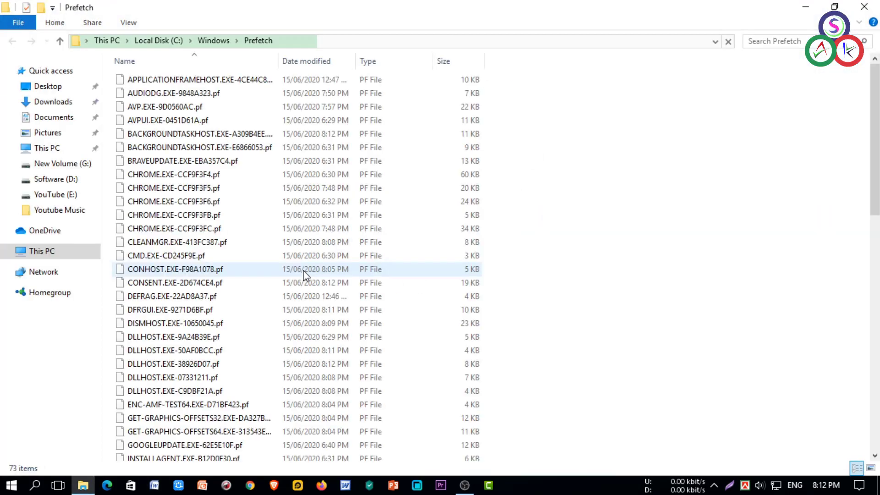
{"action": "left_click", "coordinate": [191, 192]}
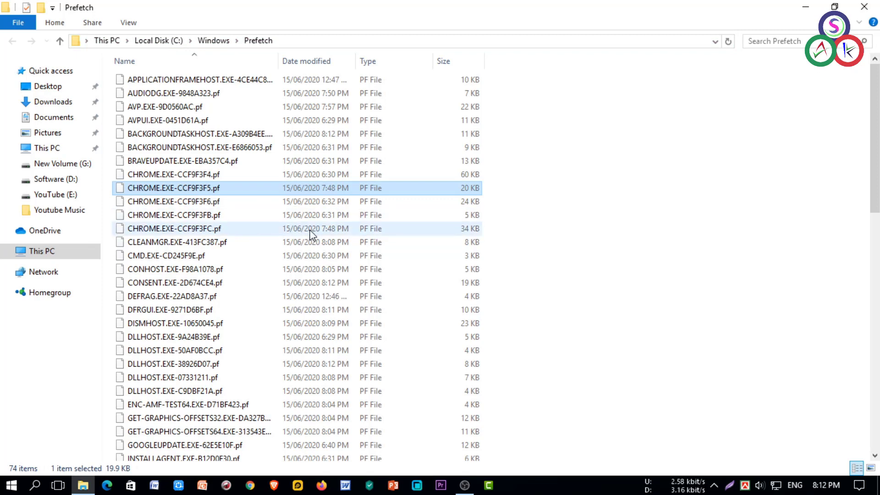
Delete all files in the Prefetch folder, skipping the file that is in use, and close the folder window
{"action": "key", "text": "ctrl+a"}
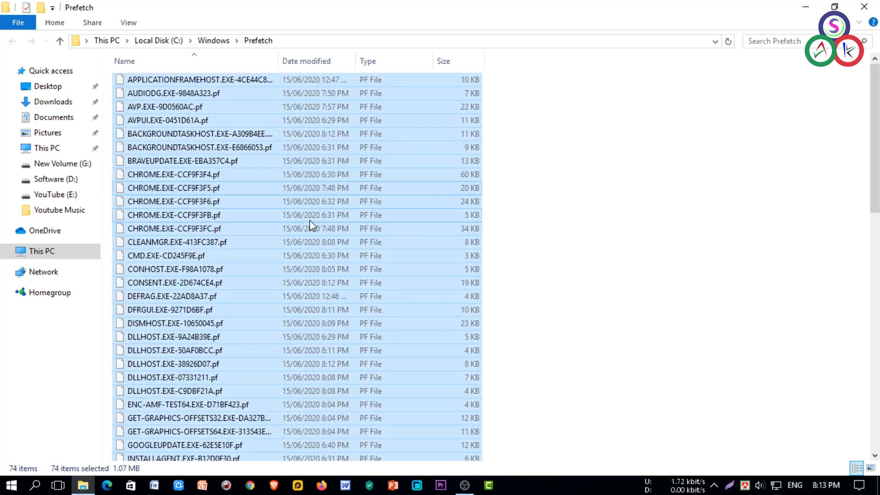
{"action": "key", "text": "Delete"}
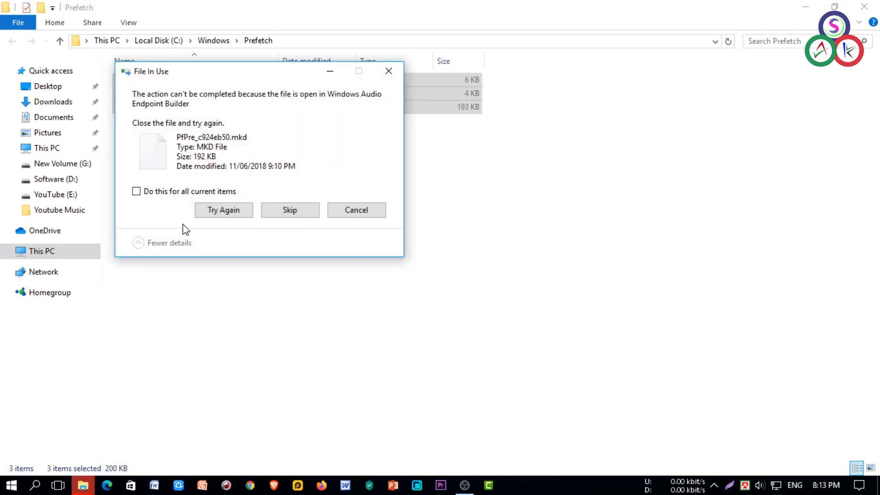
{"action": "left_click", "coordinate": [290, 210]}
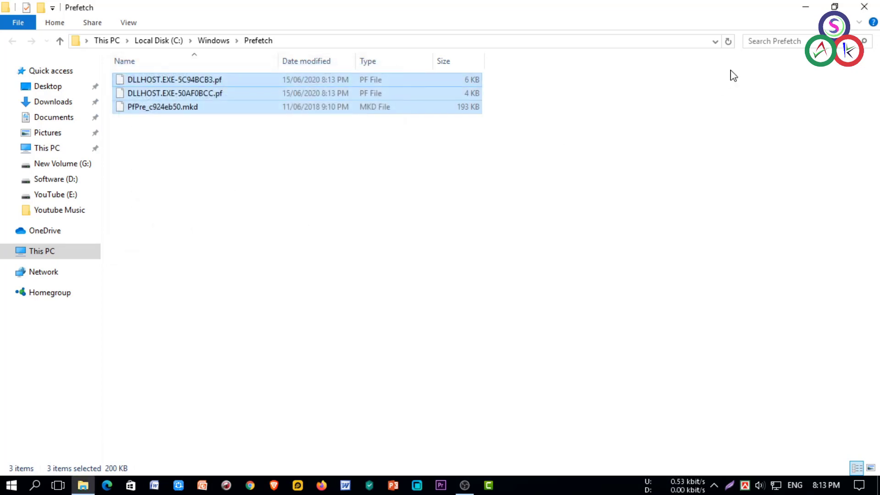
{"action": "left_click", "coordinate": [865, 11]}
Open the Windows Temp folder by running the temp command from the Run dialog
{"action": "left_click", "coordinate": [35, 484]}
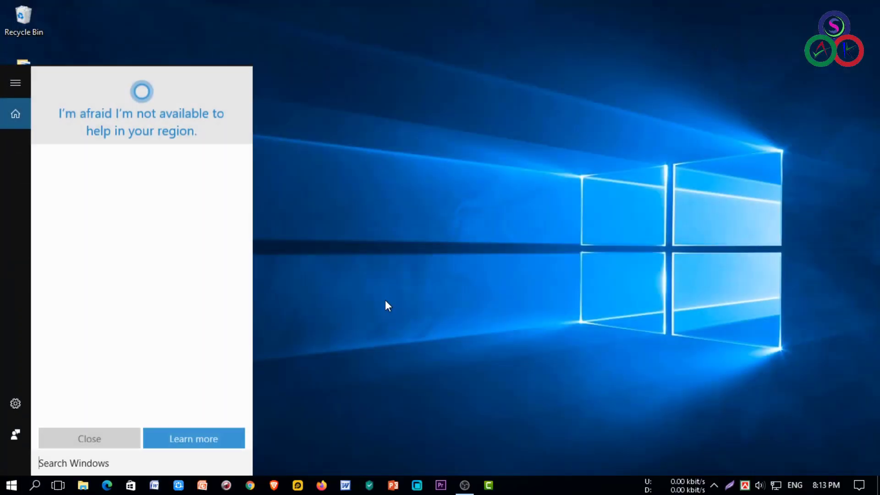
{"action": "type", "text": "run"}
{"action": "key", "text": "Return"}
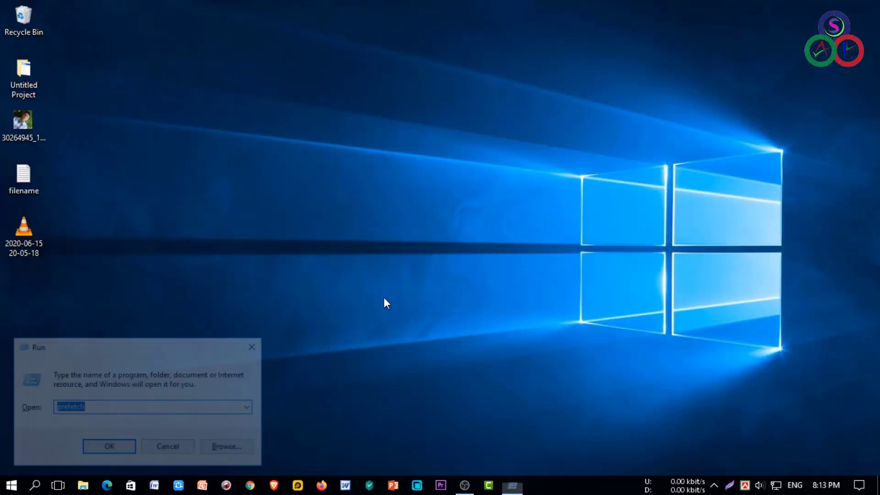
{"action": "key", "text": "Down"}
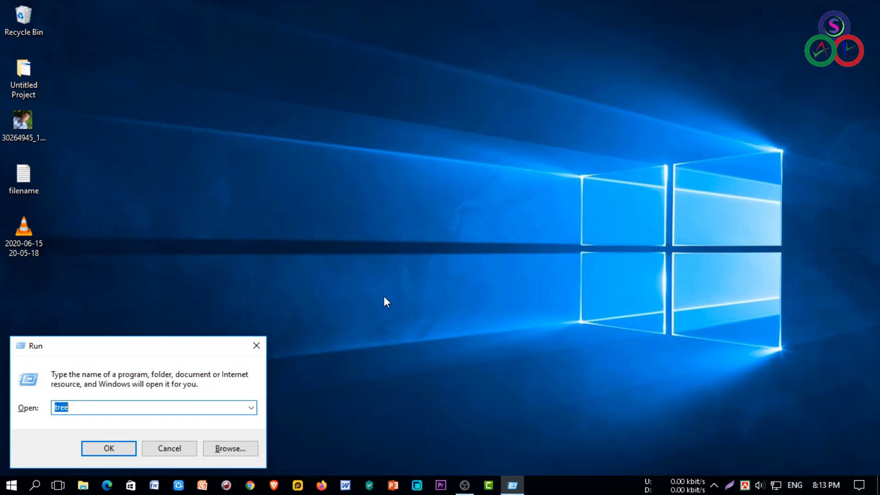
{"action": "key", "text": "Down"}
{"action": "key", "text": "Down"}
{"action": "left_click", "coordinate": [83, 408]}
{"action": "left_click", "coordinate": [97, 443]}
Delete the Comodo LogsFolder from the Windows Temp folder and close the folder window
{"action": "left_click", "coordinate": [185, 80]}
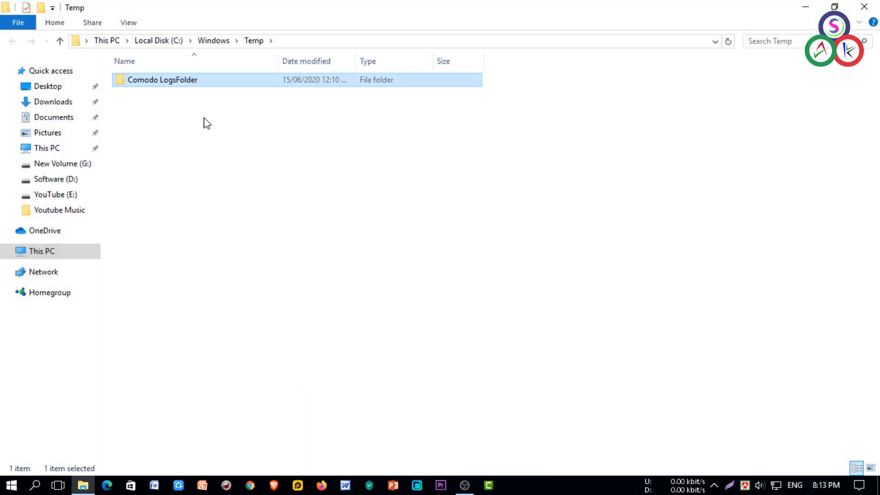
{"action": "key", "text": "Delete"}
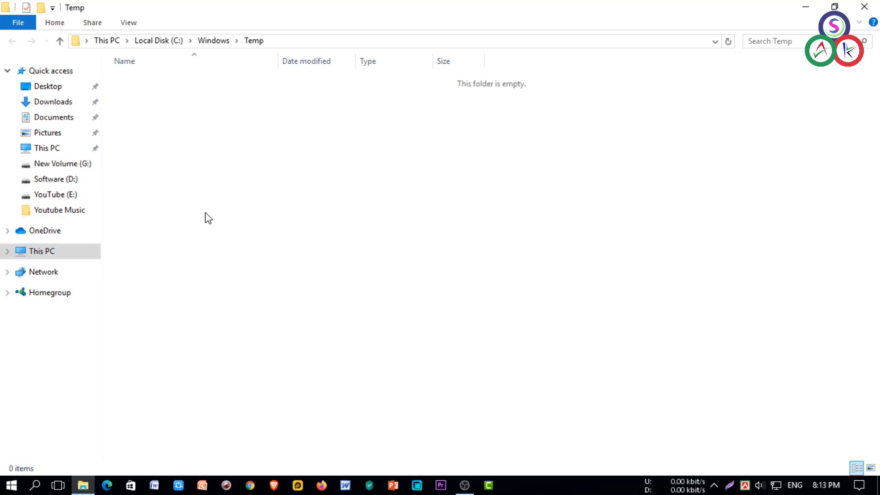
{"action": "left_click", "coordinate": [866, 8]}
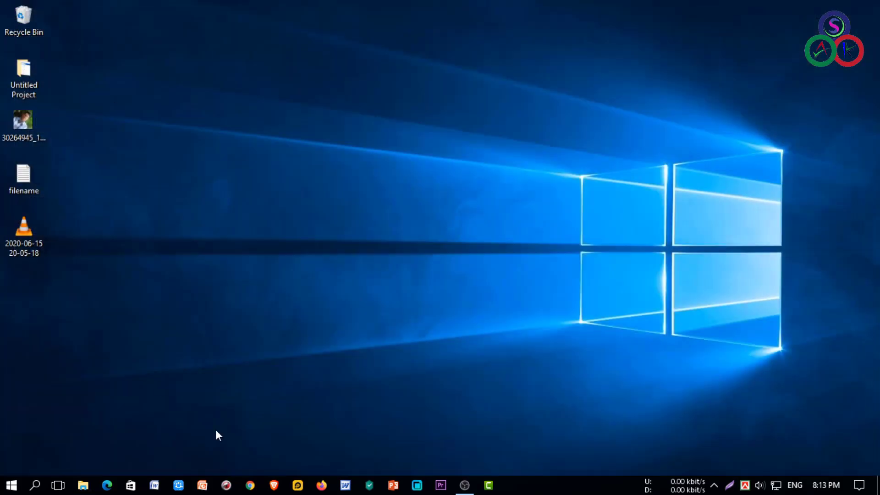
Open the user's AppData Local Temp folder by running %temp% from the Run dialog
{"action": "left_click", "coordinate": [35, 485]}
{"action": "type", "text": "run"}
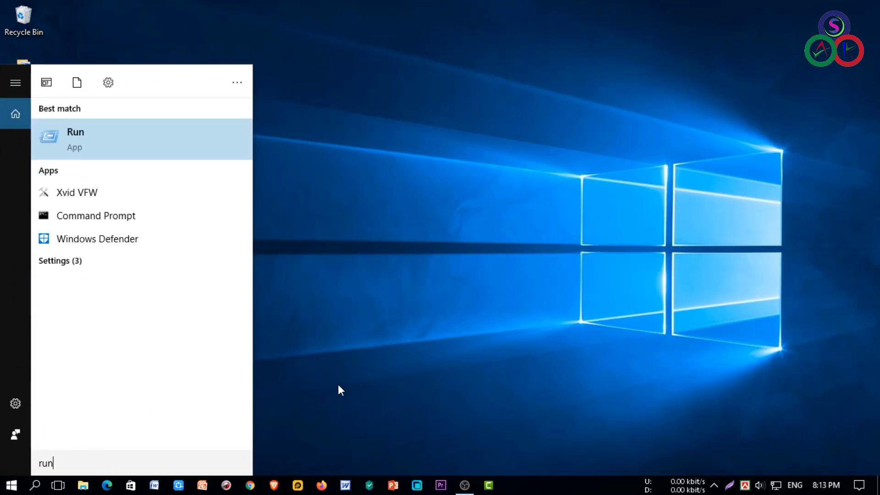
{"action": "key", "text": "Return"}
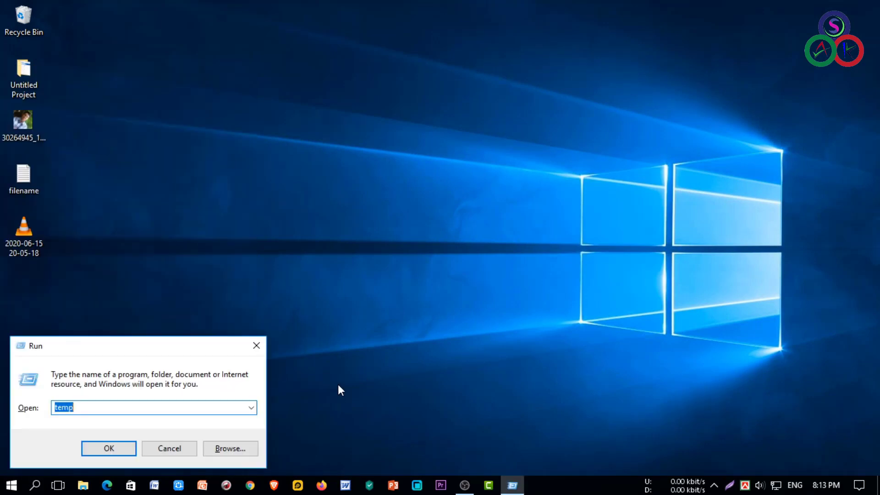
{"action": "type", "text": "%temp%"}
{"action": "key", "text": "ctrl+a"}
{"action": "left_click", "coordinate": [105, 408]}
{"action": "left_click", "coordinate": [110, 448]}
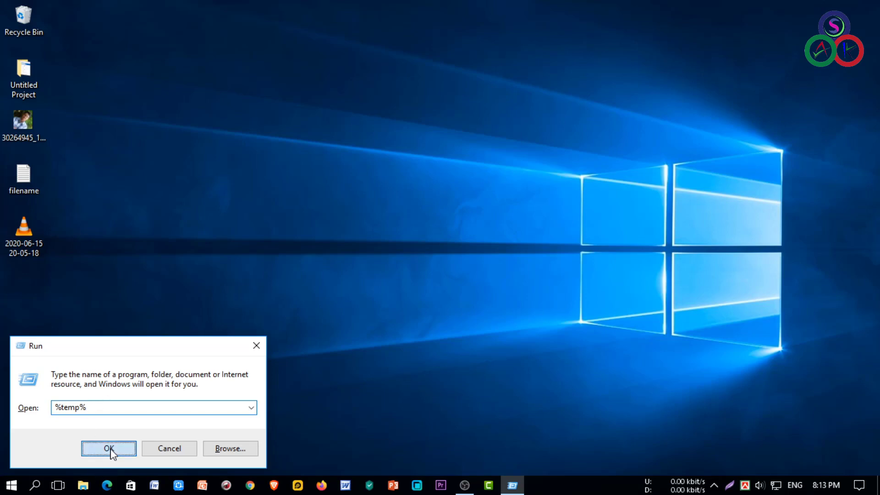
Delete all items in the user's Temp folder, skipping the NVIDIA Corporation folder in use, and close the window
{"action": "left_click", "coordinate": [197, 191]}
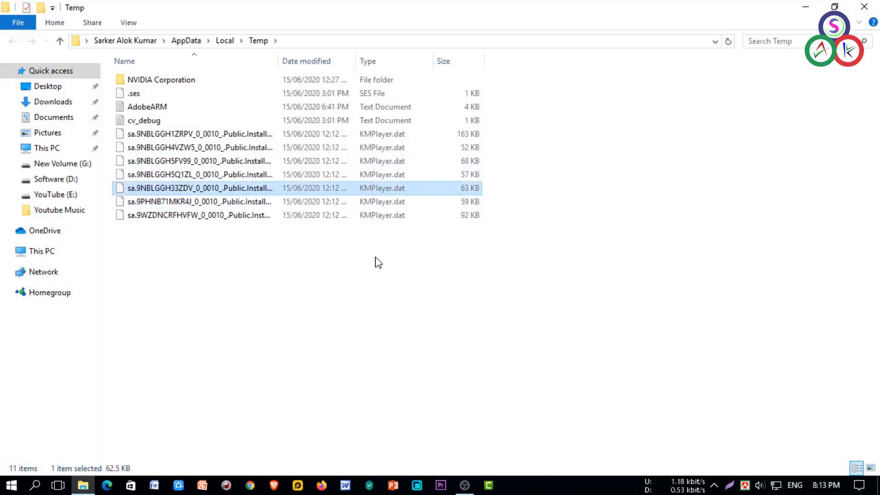
{"action": "key", "text": "ctrl+a"}
{"action": "key", "text": "Delete"}
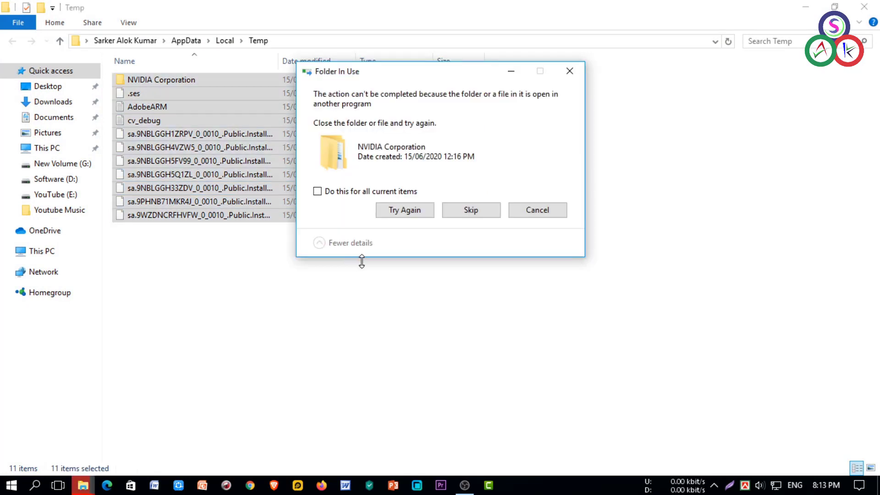
{"action": "left_click", "coordinate": [473, 212]}
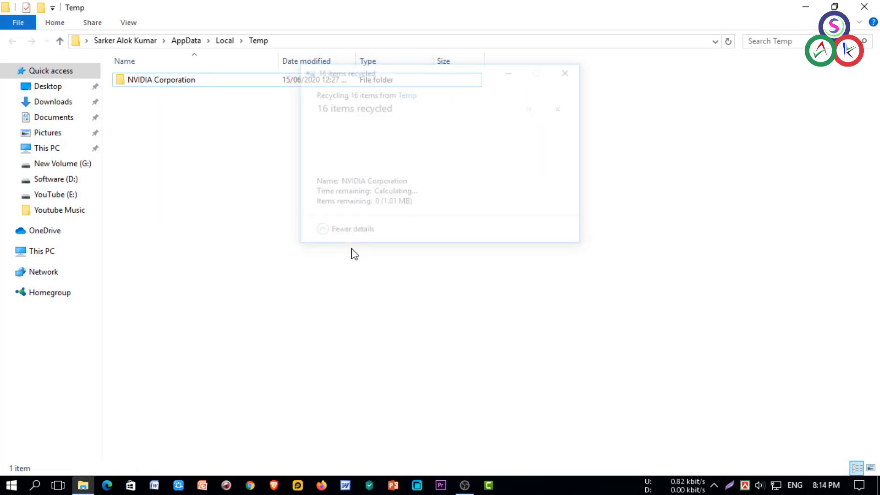
{"action": "left_click", "coordinate": [866, 7]}
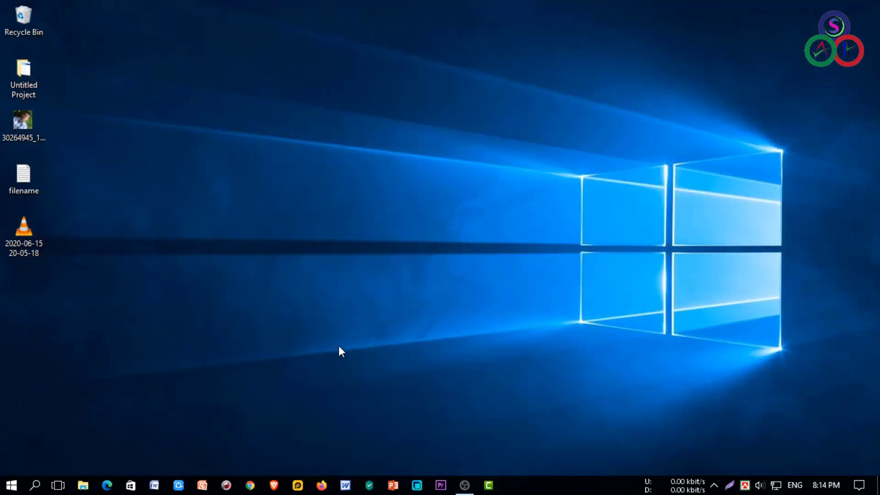
Try to open the recent items folder by running recent from the Run dialog
{"action": "left_click", "coordinate": [34, 485]}
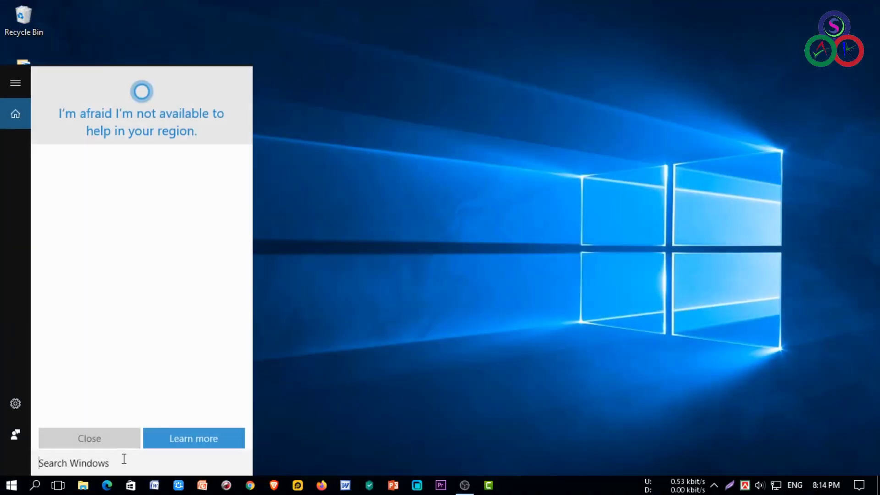
{"action": "type", "text": "run"}
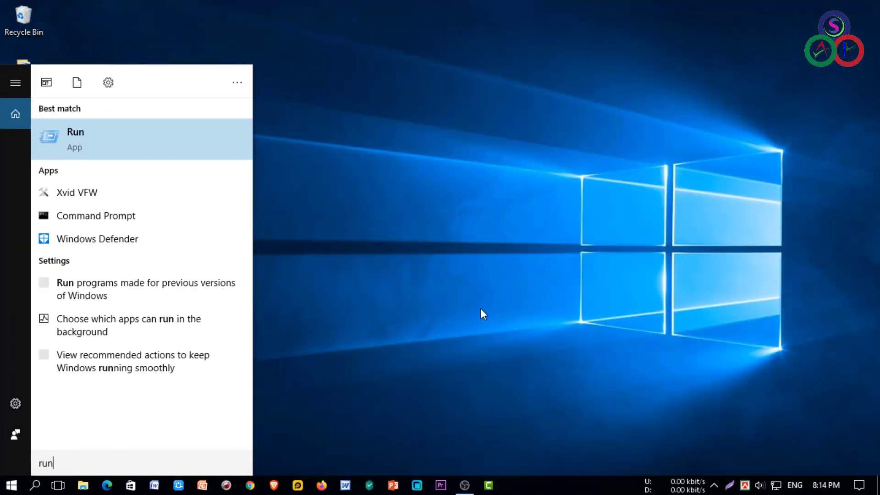
{"action": "key", "text": "Return"}
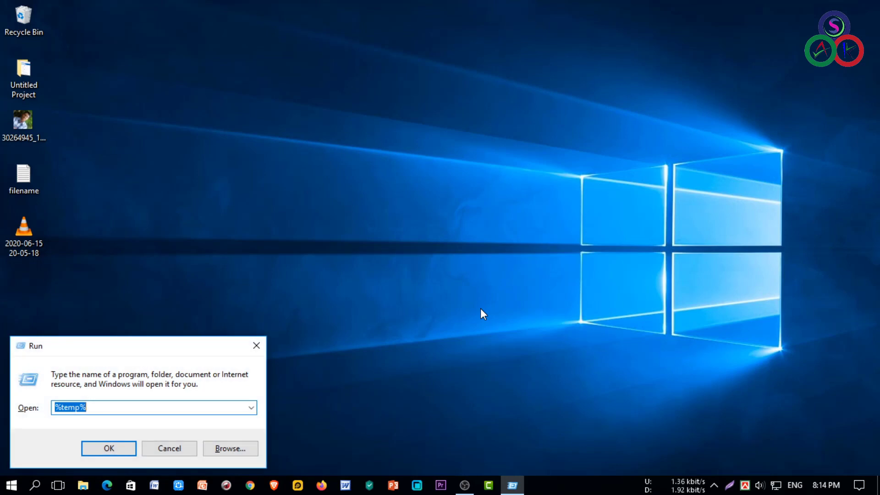
{"action": "type", "text": "recent"}
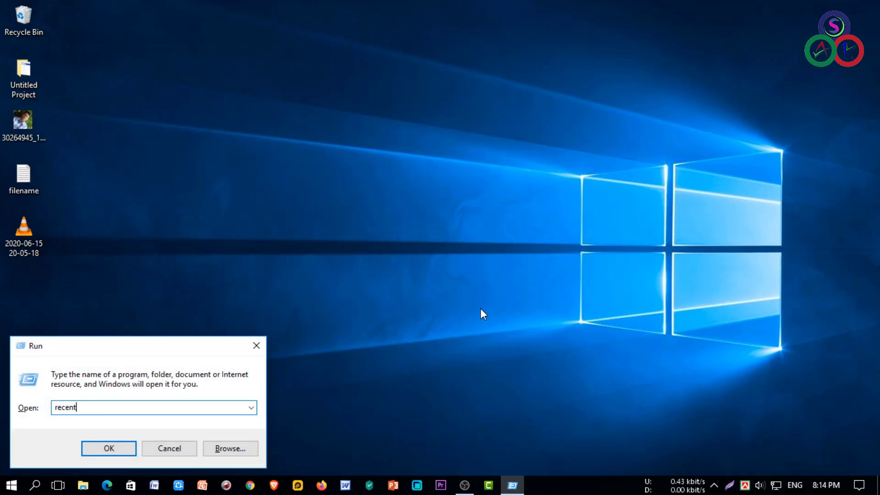
{"action": "key", "text": "Return"}
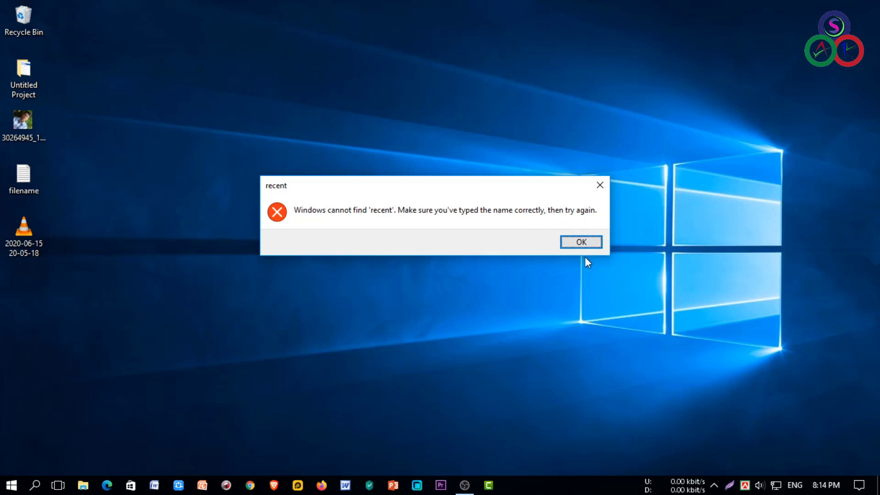
{"action": "left_click", "coordinate": [581, 242]}
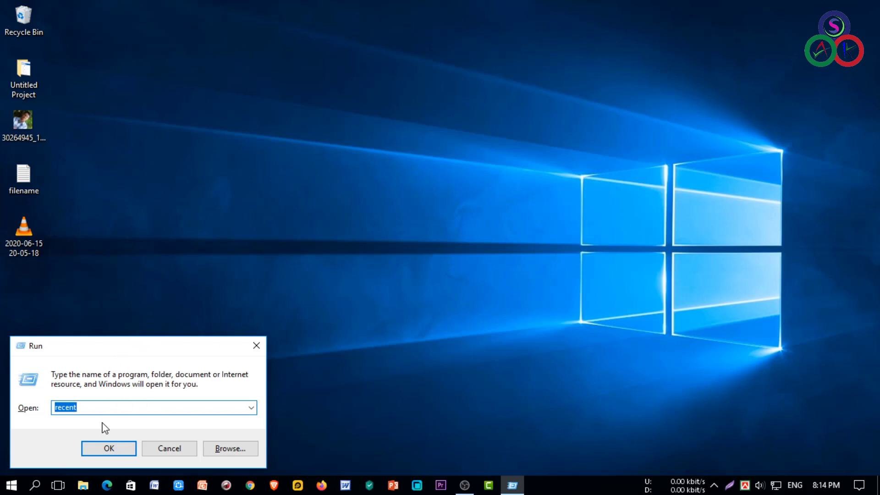
Replace the entry in the Run dialog with tree and run the command
{"action": "left_click", "coordinate": [97, 409]}
{"action": "key", "text": "BackSpace"}
{"action": "key", "text": "BackSpace"}
{"action": "key", "text": "BackSpace"}
{"action": "key", "text": "BackSpace"}
{"action": "key", "text": "BackSpace"}
{"action": "key", "text": "BackSpace"}
{"action": "type", "text": "te"}
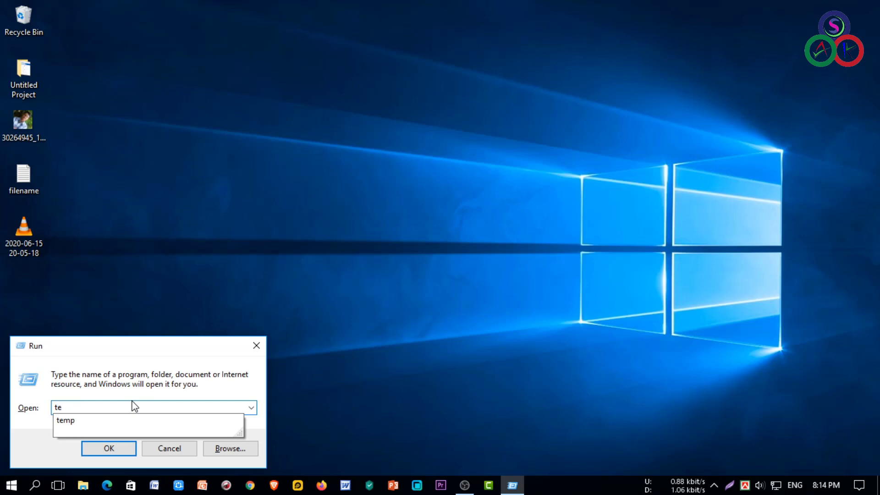
{"action": "key", "text": "BackSpace"}
{"action": "type", "text": "ree"}
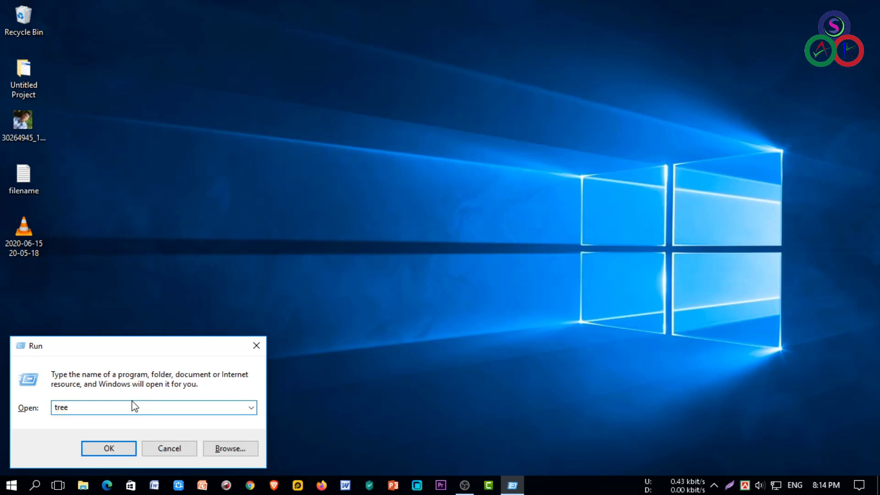
{"action": "key", "text": "Return"}
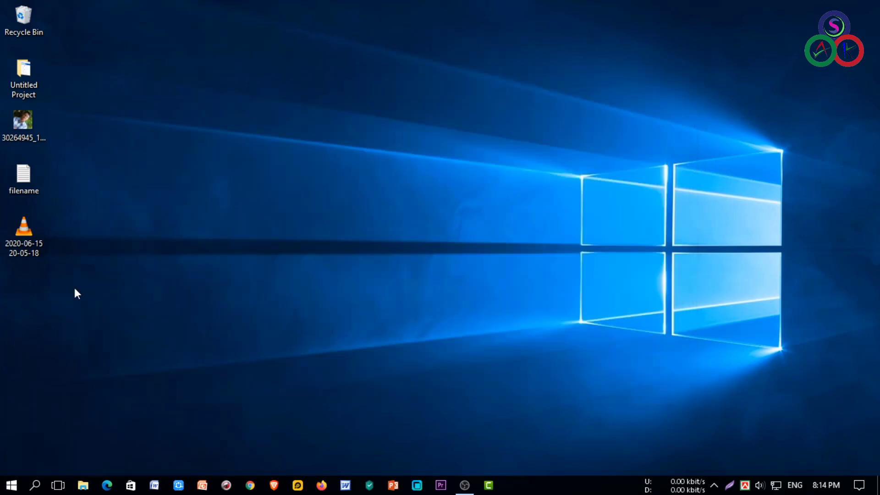
{"action": "left_click", "coordinate": [37, 486]}
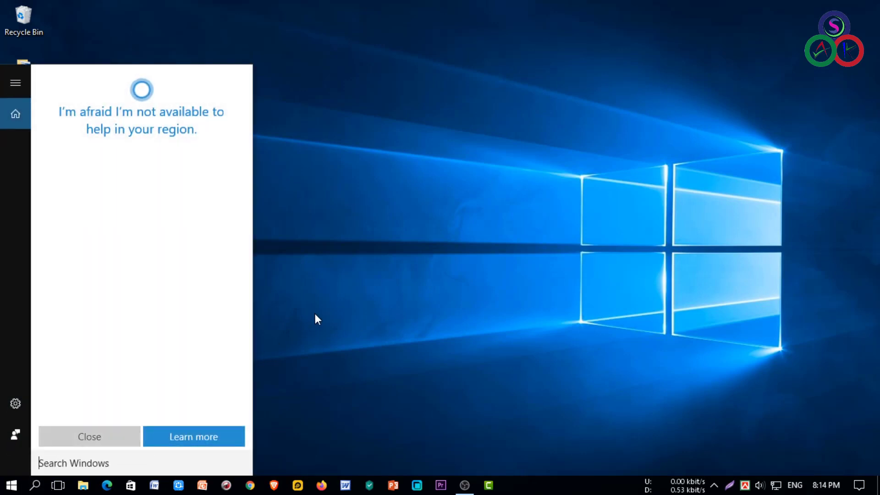
{"action": "type", "text": "run"}
{"action": "key", "text": "Return"}
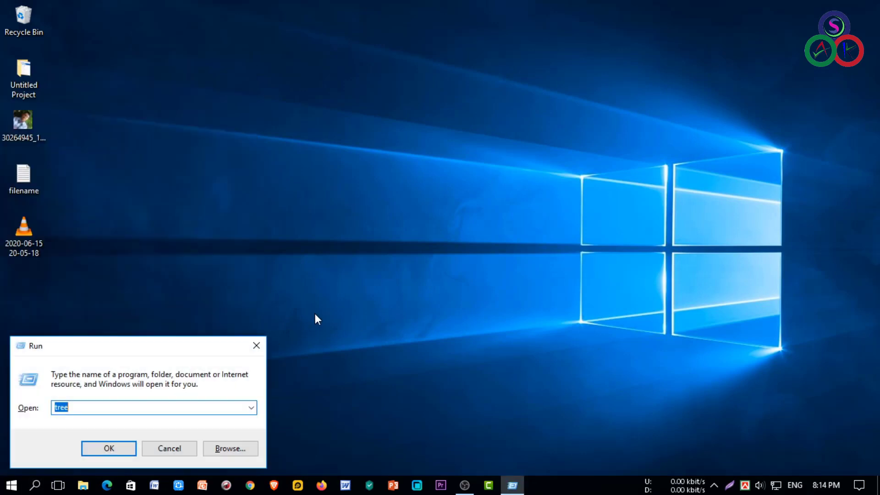
{"action": "key", "text": "Escape"}
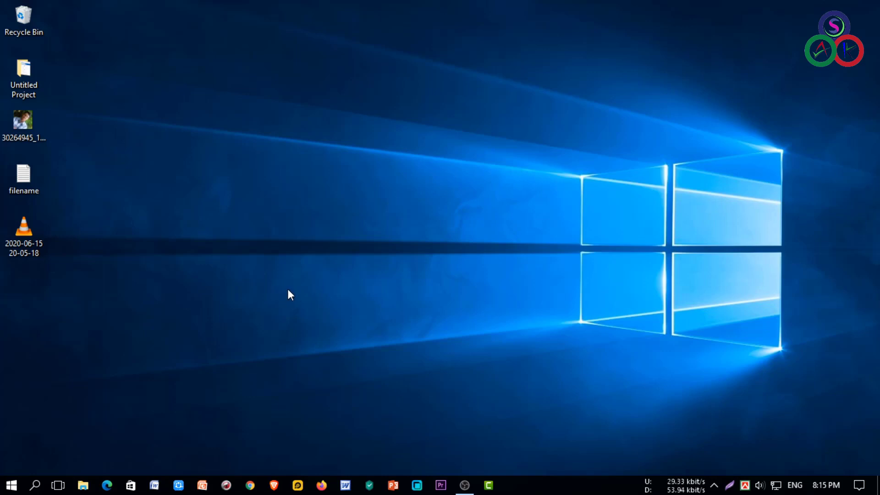
Refresh the desktop and open Google Chrome
{"action": "right_click", "coordinate": [300, 196]}
{"action": "left_click", "coordinate": [359, 235]}
{"action": "left_click", "coordinate": [252, 486]}
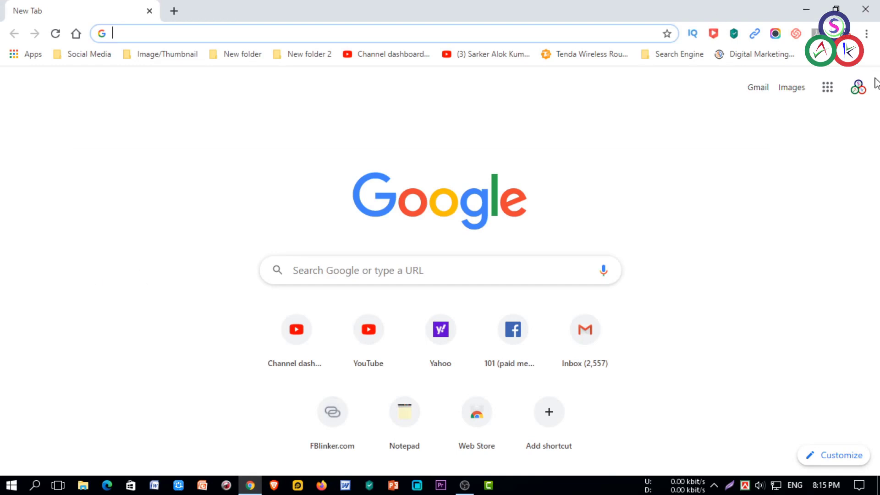
Open Chrome's Clear browsing data dialog and examine its Basic and Advanced options for the data types to clear
{"action": "left_click", "coordinate": [868, 35]}
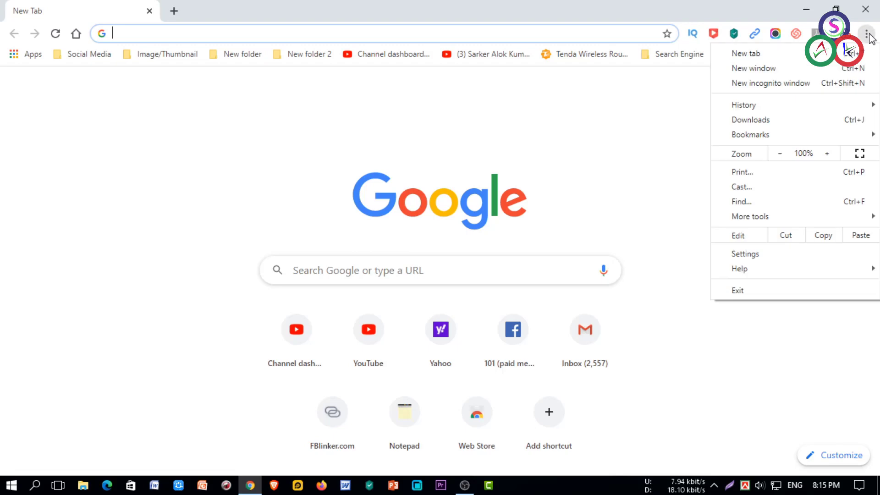
{"action": "mouse_move", "coordinate": [800, 223]}
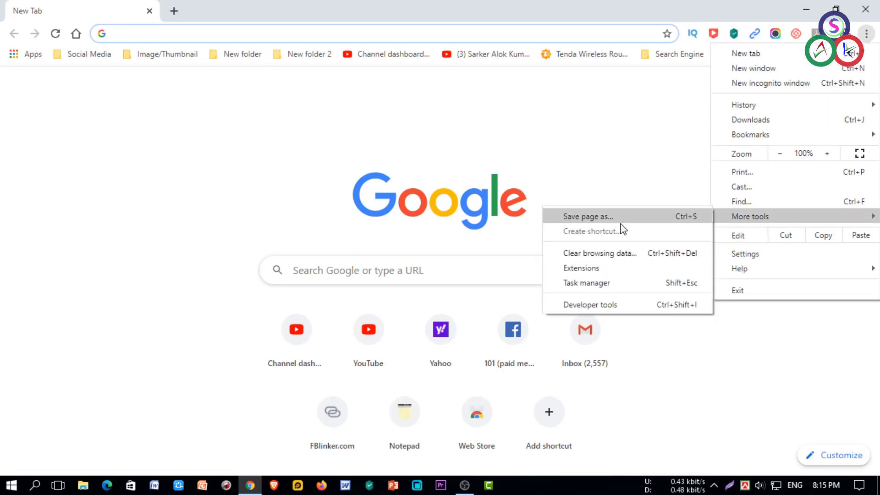
{"action": "left_click", "coordinate": [641, 255]}
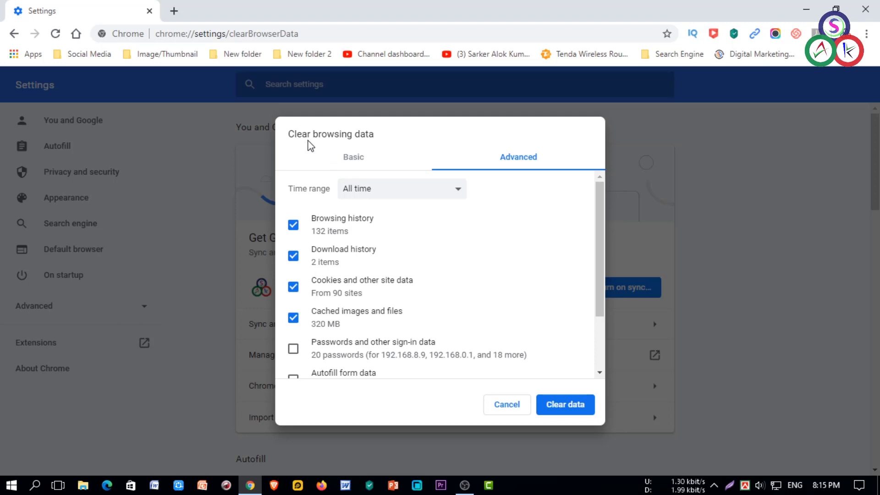
{"action": "left_click", "coordinate": [357, 167]}
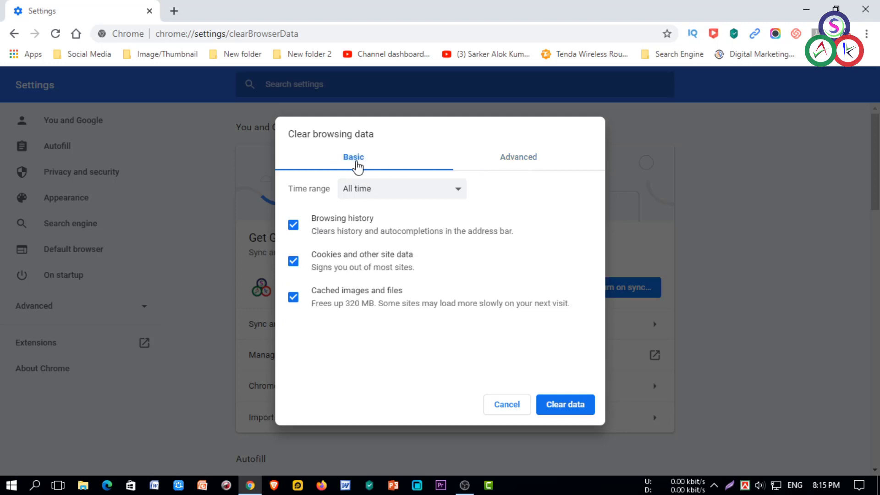
{"action": "left_click", "coordinate": [526, 163]}
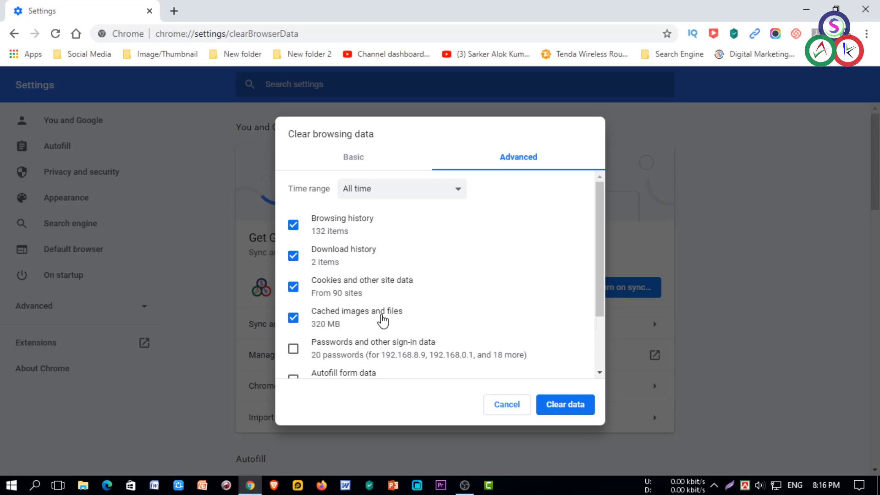
{"action": "scroll", "coordinate": [391, 292], "scroll_direction": "down", "scroll_amount": 2}
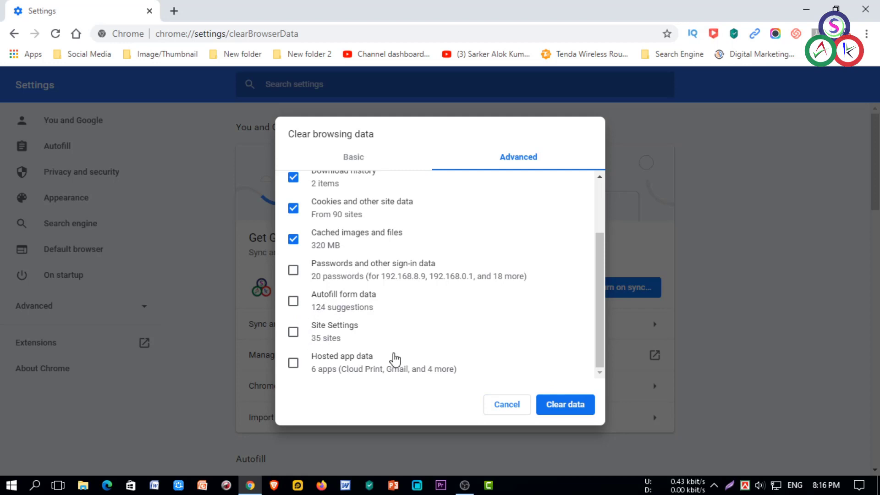
Cancel the Clear browsing data dialog without clearing anything and close Chrome
{"action": "scroll", "coordinate": [488, 340], "scroll_direction": "up", "scroll_amount": 3}
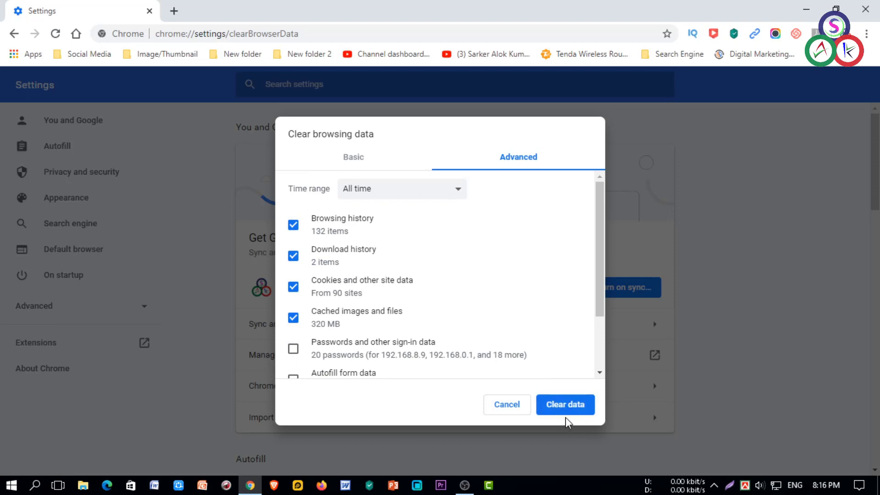
{"action": "left_click", "coordinate": [504, 411]}
{"action": "left_click", "coordinate": [866, 9]}
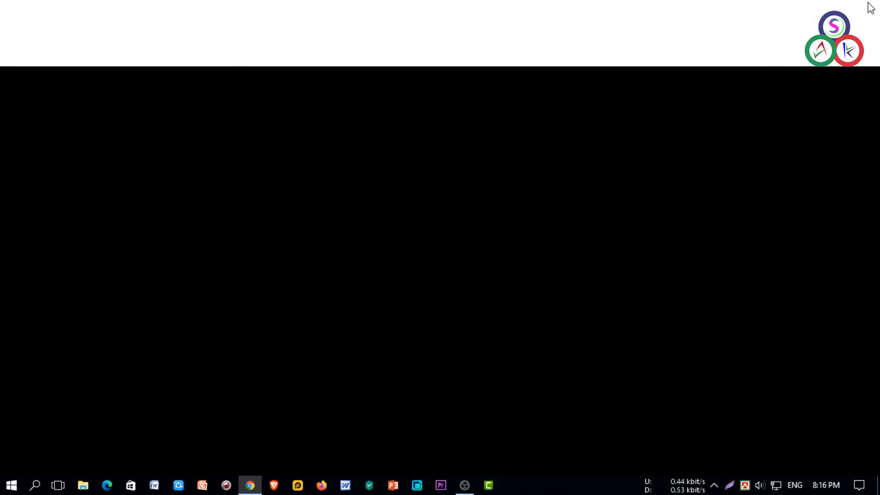
Refresh the desktop and open Kaspersky Internet Security
{"action": "right_click", "coordinate": [323, 69]}
{"action": "left_click", "coordinate": [401, 109]}
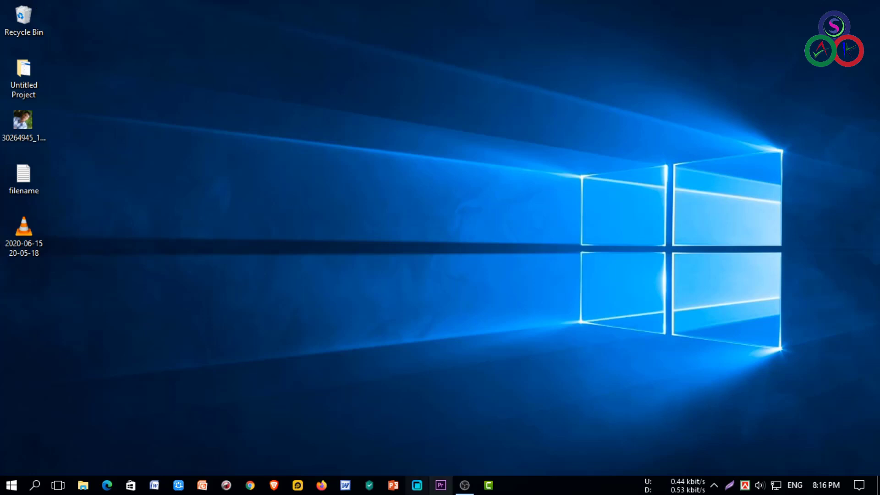
{"action": "left_click", "coordinate": [369, 486]}
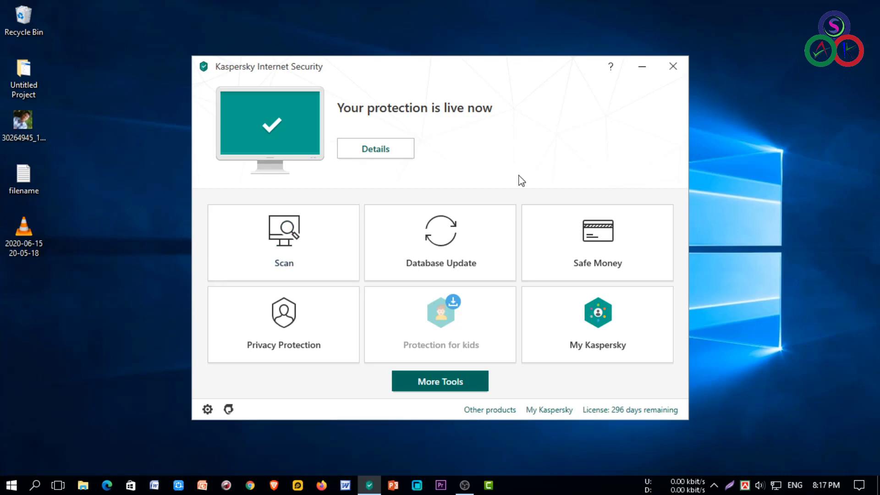
Run a manual update of Kaspersky's databases and return to its main window once the update is done
{"action": "left_click", "coordinate": [441, 246]}
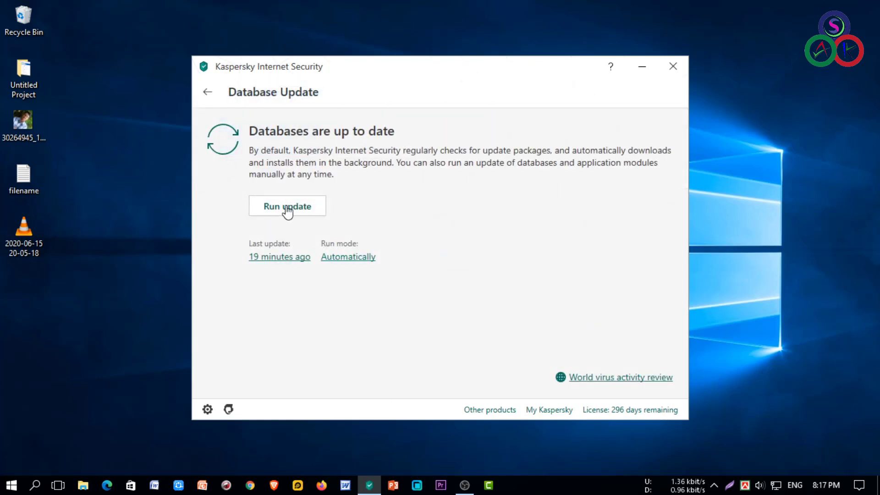
{"action": "left_click", "coordinate": [288, 209]}
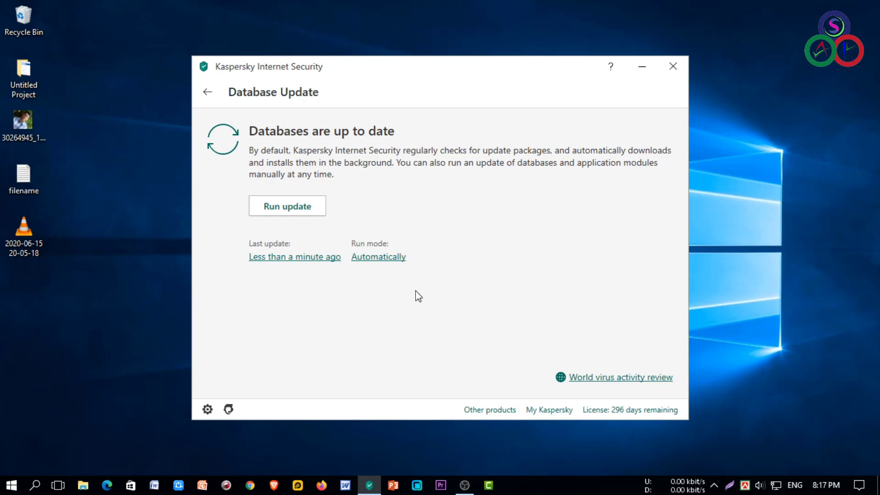
{"action": "left_click", "coordinate": [207, 95]}
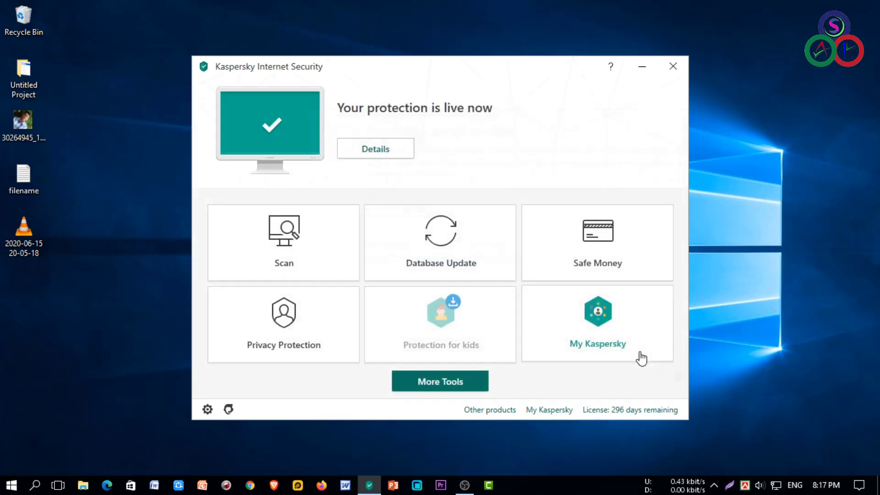